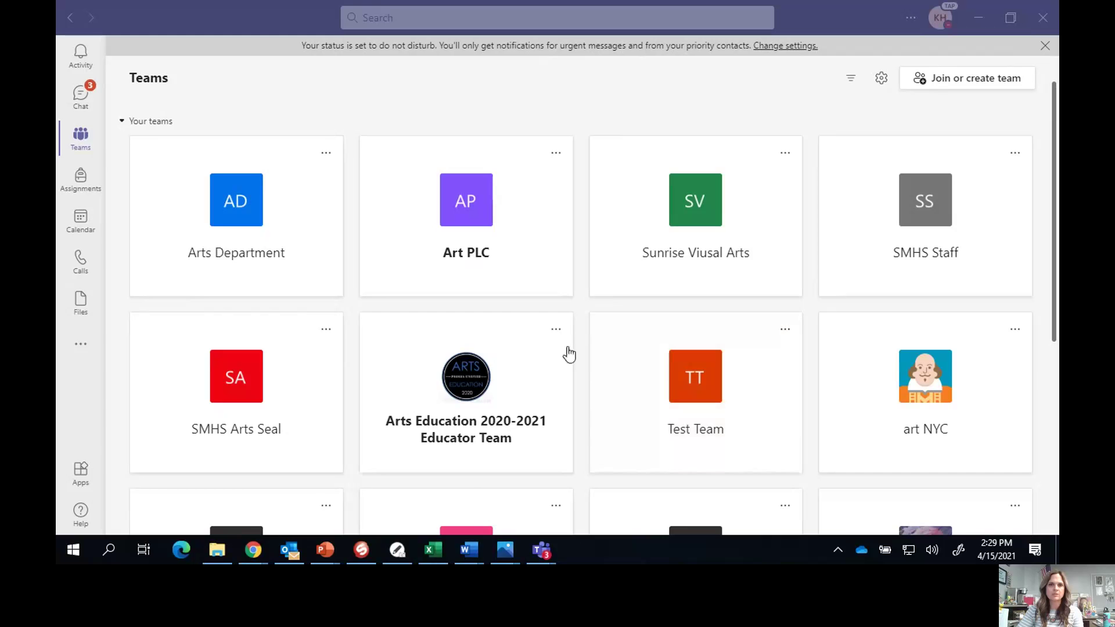
# Step: Scroll to the Art 1 Spring 2021 HAAS team card and open its General channel
pyautogui.scroll(-3, 349, 363)
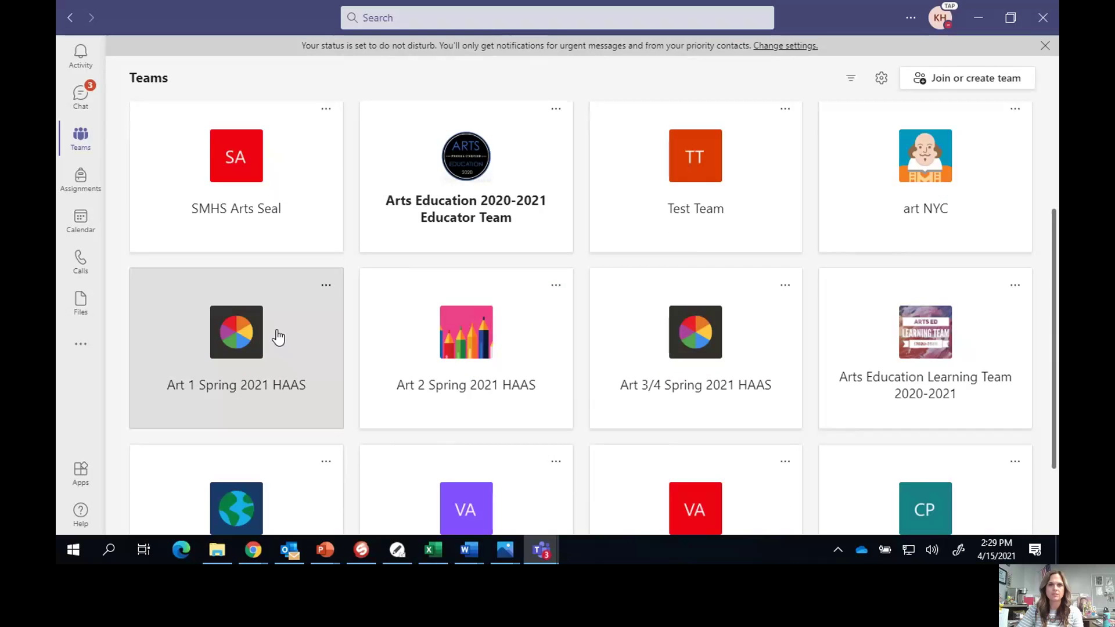
pyautogui.click(278, 337)
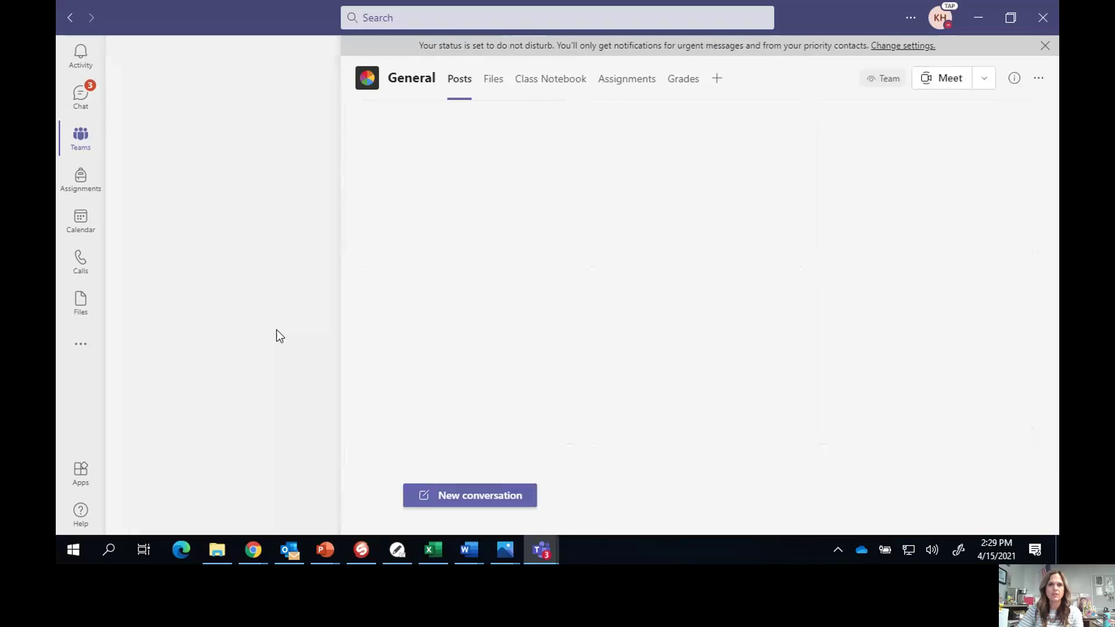
# Step: From the class Assignments, open Selfie Digital Sketch in the Edit assignment form
pyautogui.click(634, 86)
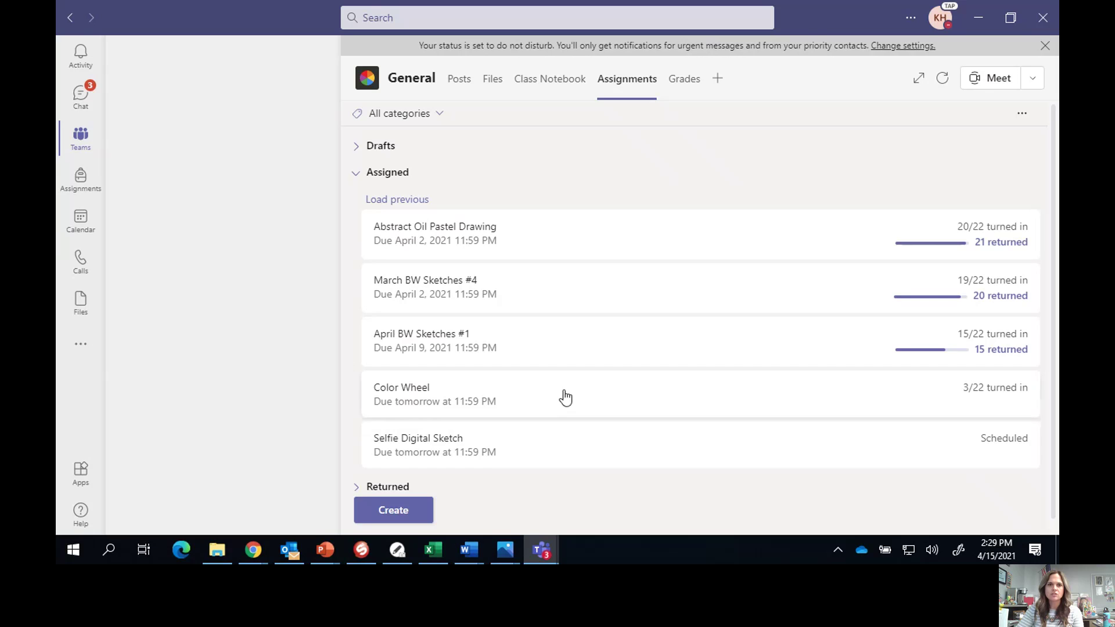
pyautogui.click(485, 447)
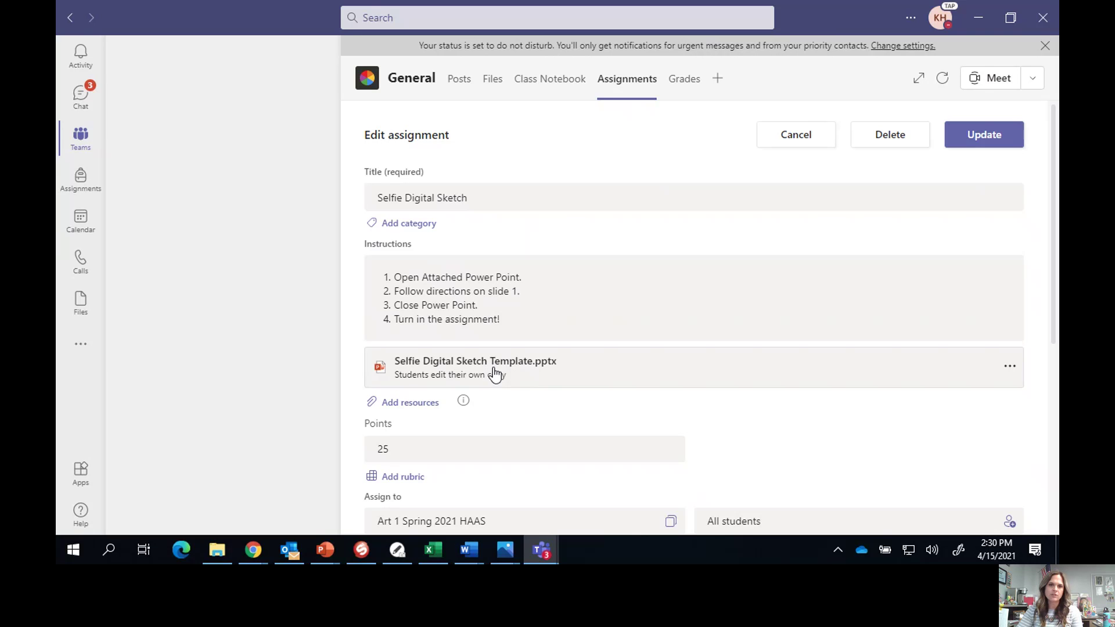
# Step: Open the attached Selfie Digital Sketch Template.pptx in the PowerPoint desktop app
pyautogui.click(659, 372)
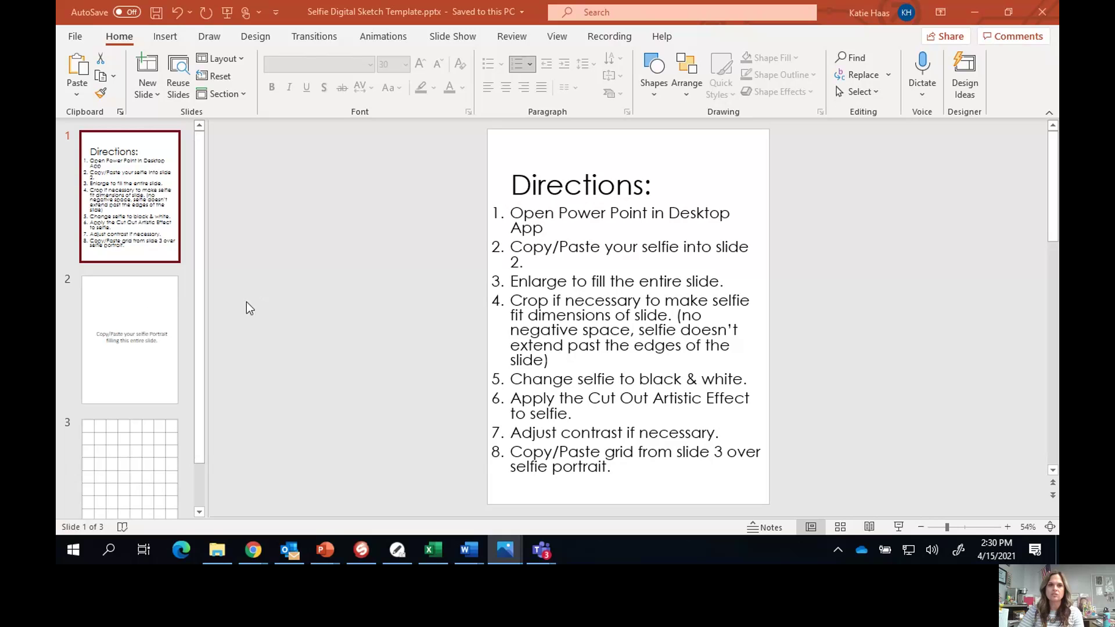
# Step: Paste the selfie photo copied from Photos onto slide 2
pyautogui.click(149, 308)
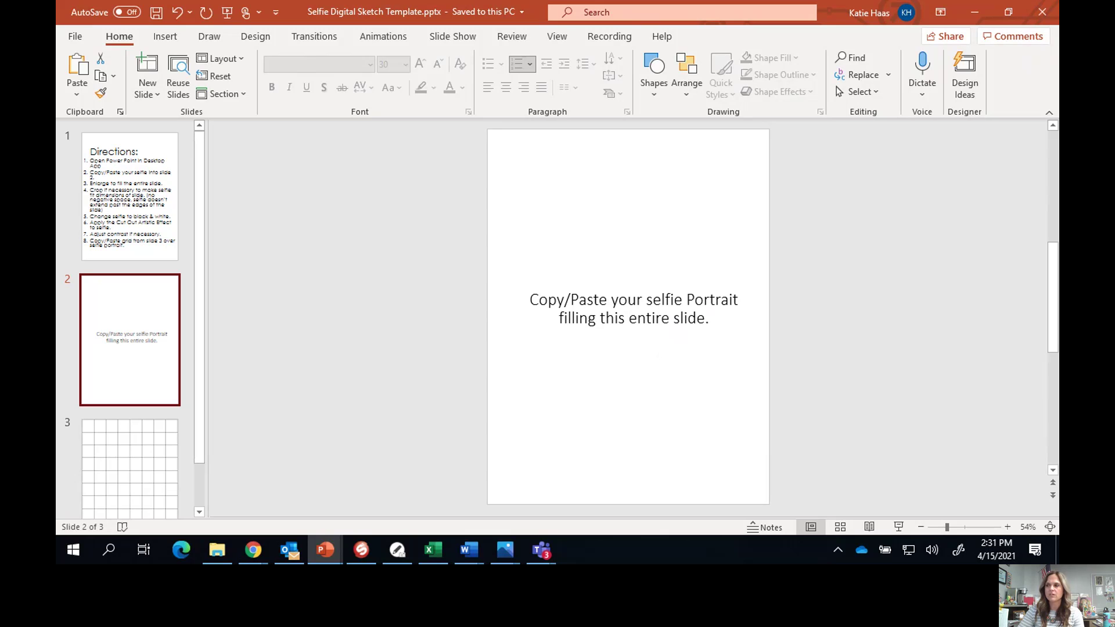
pyautogui.hotkey('alt', 'Tab')
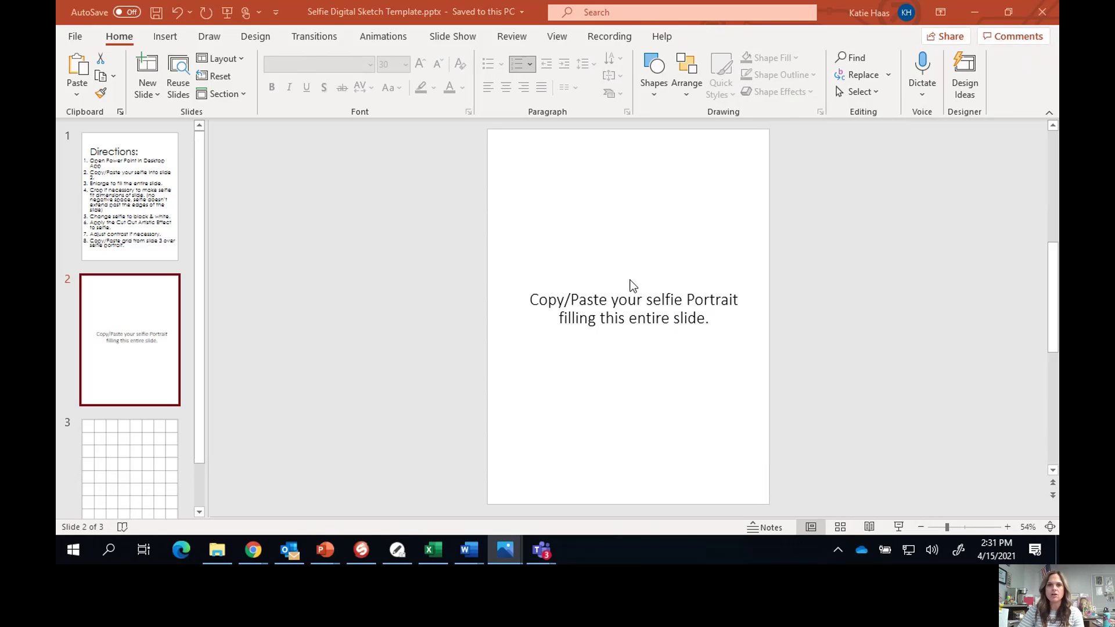
pyautogui.hotkey('alt', 'Tab')
pyautogui.rightClick(610, 247)
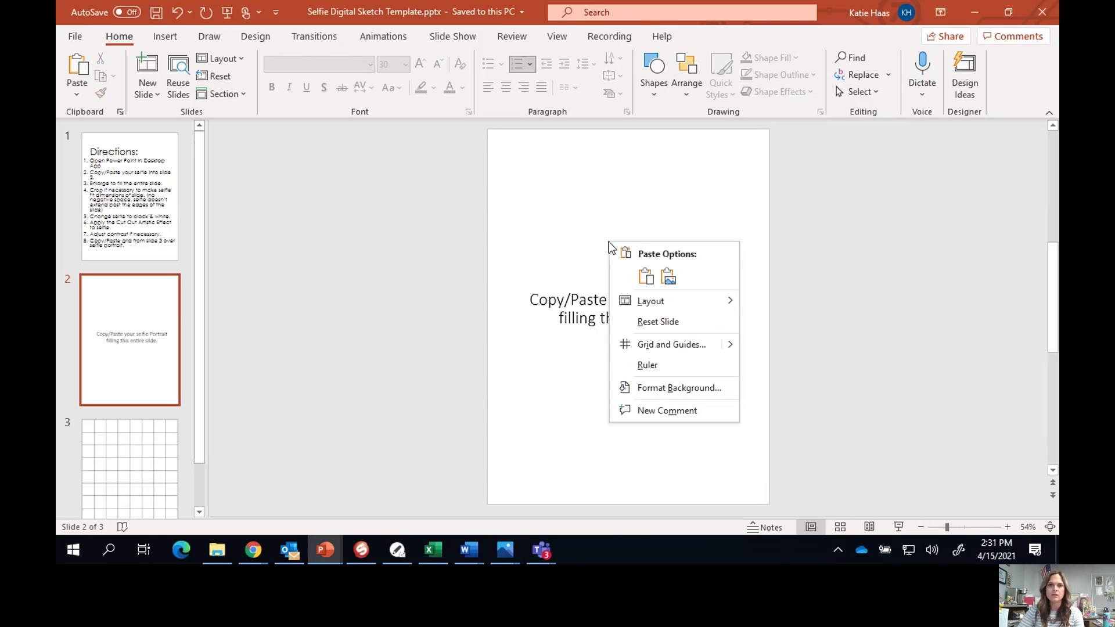
pyautogui.click(646, 276)
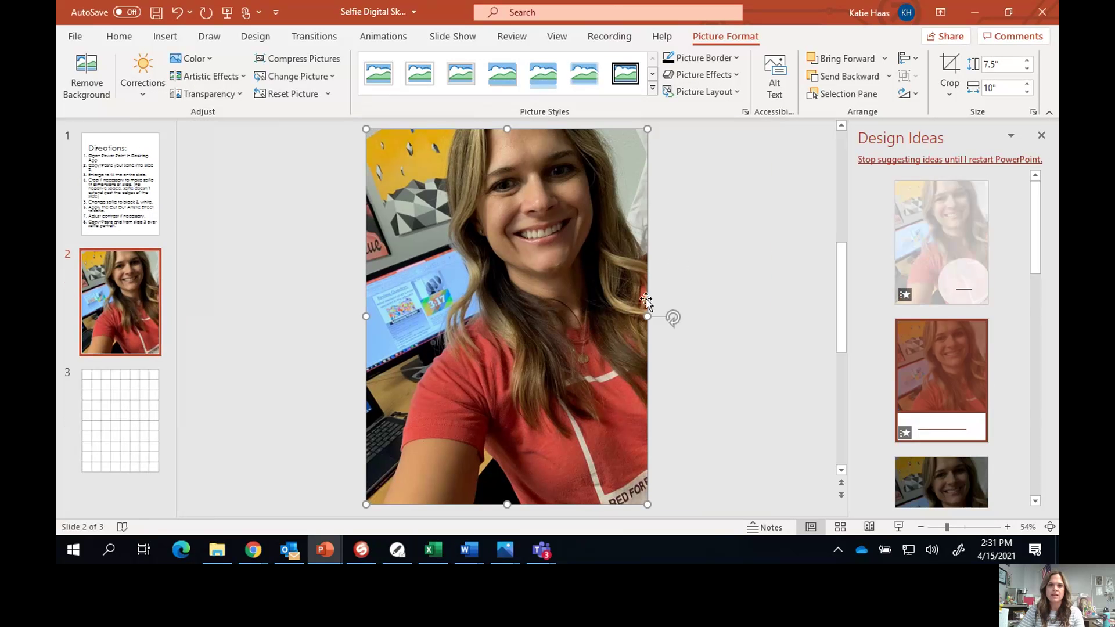
# Step: Dismiss Design Ideas, align the selfie to the slide's top, and return to slide 1
pyautogui.click(1042, 136)
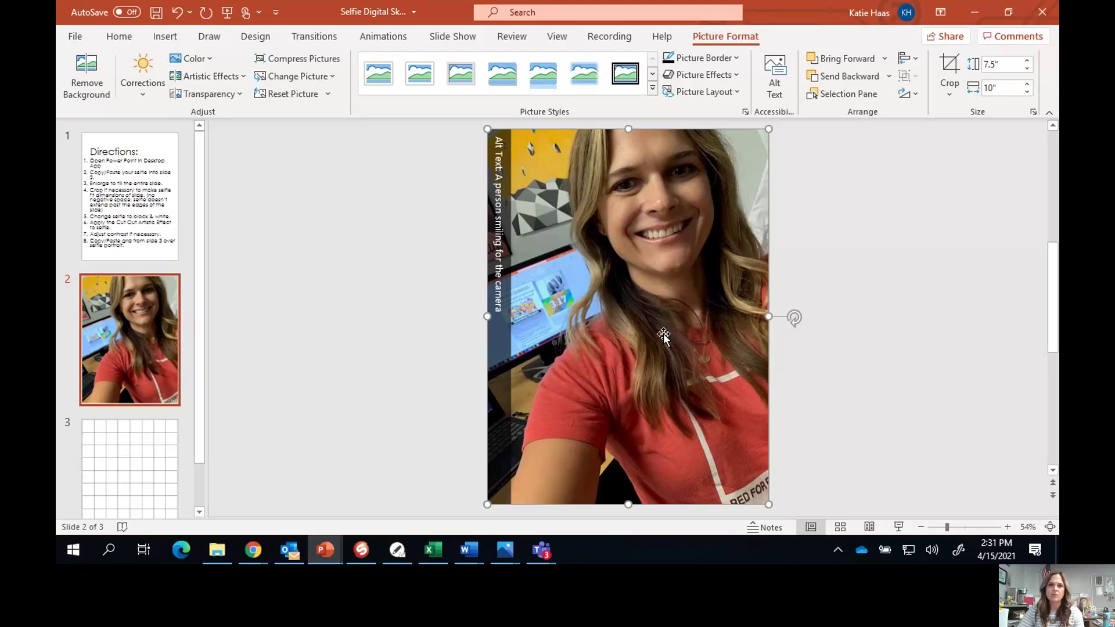
pyautogui.click(800, 383)
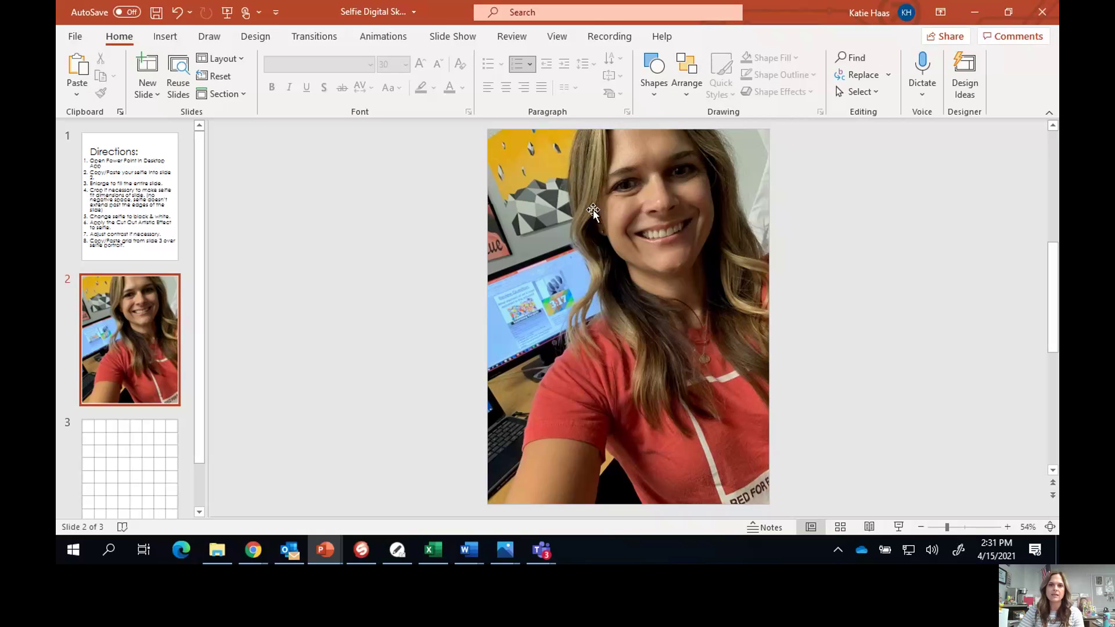
pyautogui.moveTo(554, 206)
pyautogui.mouseDown()
pyautogui.moveTo(822, 284)
pyautogui.moveTo(869, 241)
pyautogui.moveTo(562, 216)
pyautogui.moveTo(562, 205)
pyautogui.mouseUp()
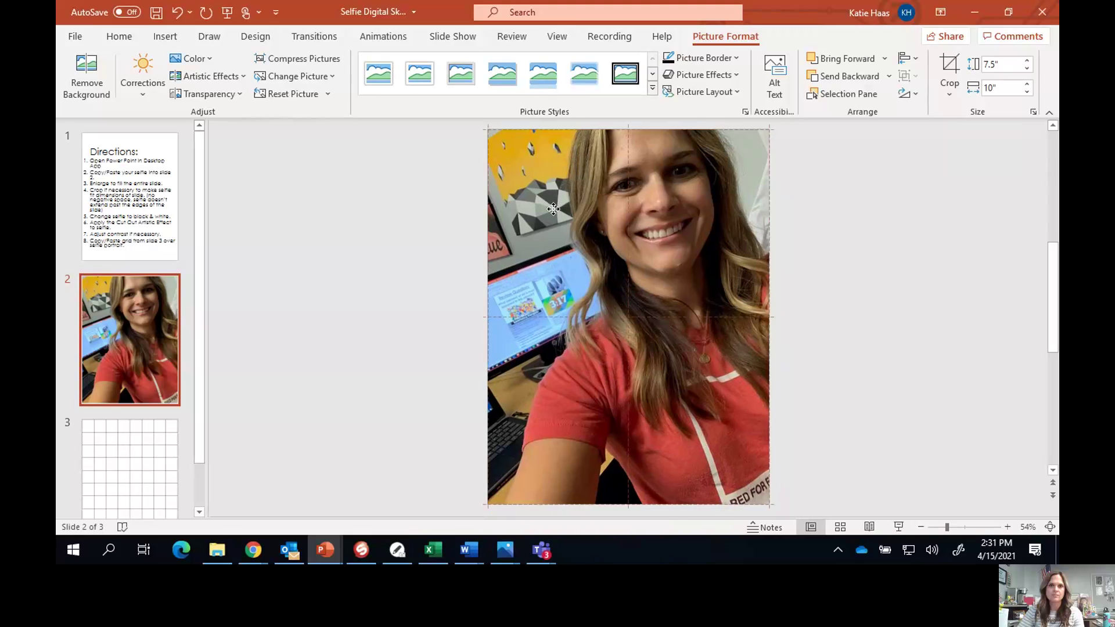
pyautogui.click(129, 186)
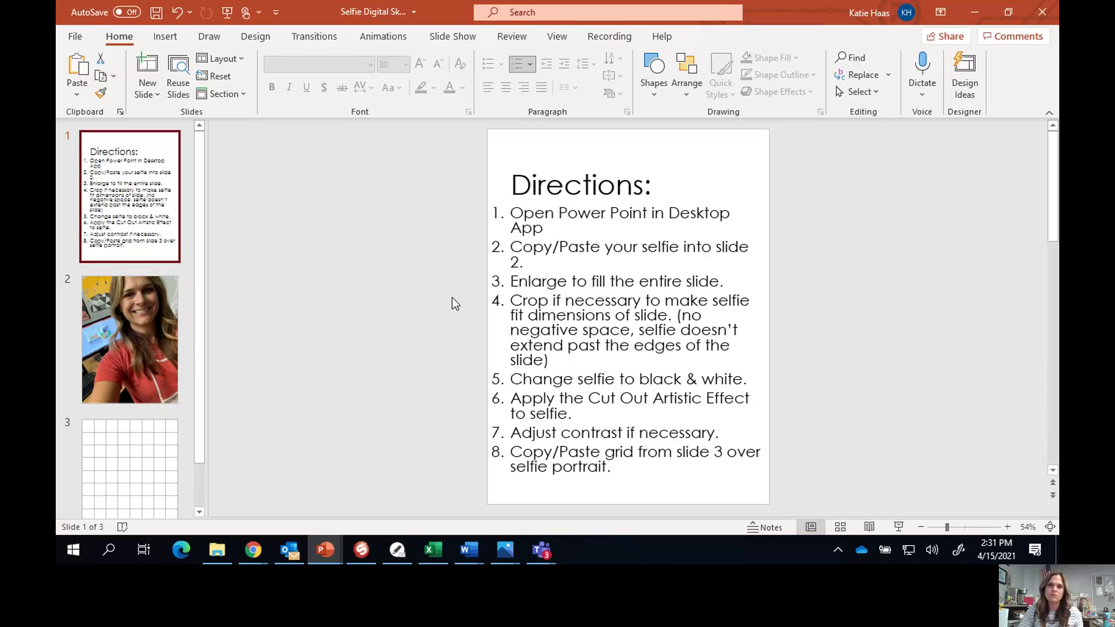
# Step: Enlarge slide 2's selfie to about 7.5" by 10" and turn on Crop
pyautogui.click(133, 346)
pyautogui.click(610, 414)
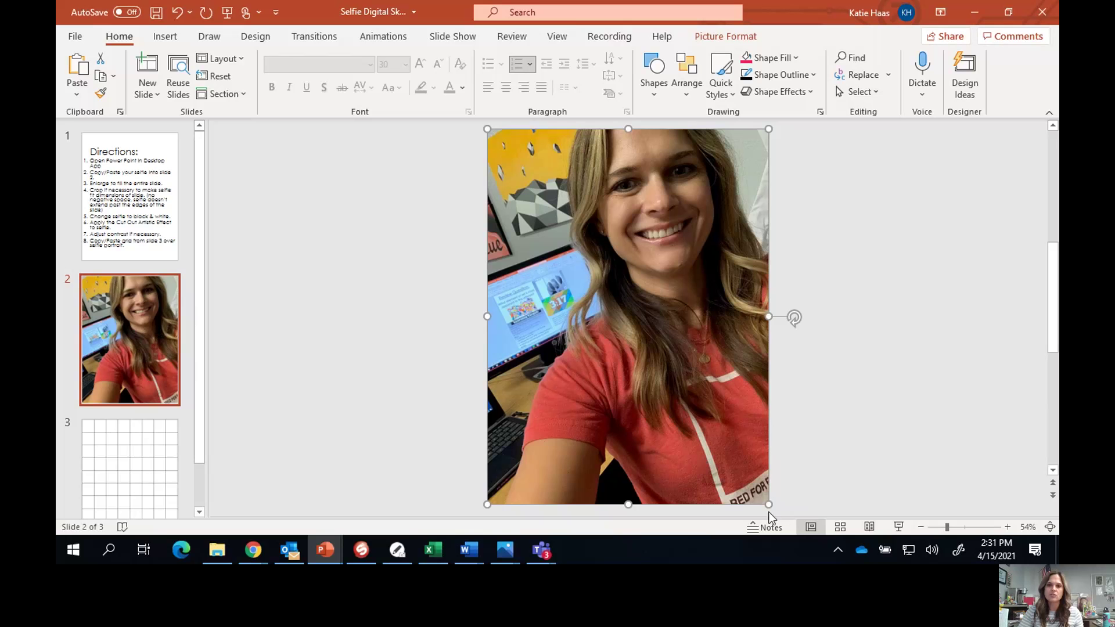
pyautogui.moveTo(769, 505)
pyautogui.mouseDown()
pyautogui.moveTo(807, 559)
pyautogui.moveTo(779, 490)
pyautogui.moveTo(804, 511)
pyautogui.moveTo(691, 400)
pyautogui.moveTo(759, 510)
pyautogui.mouseUp()
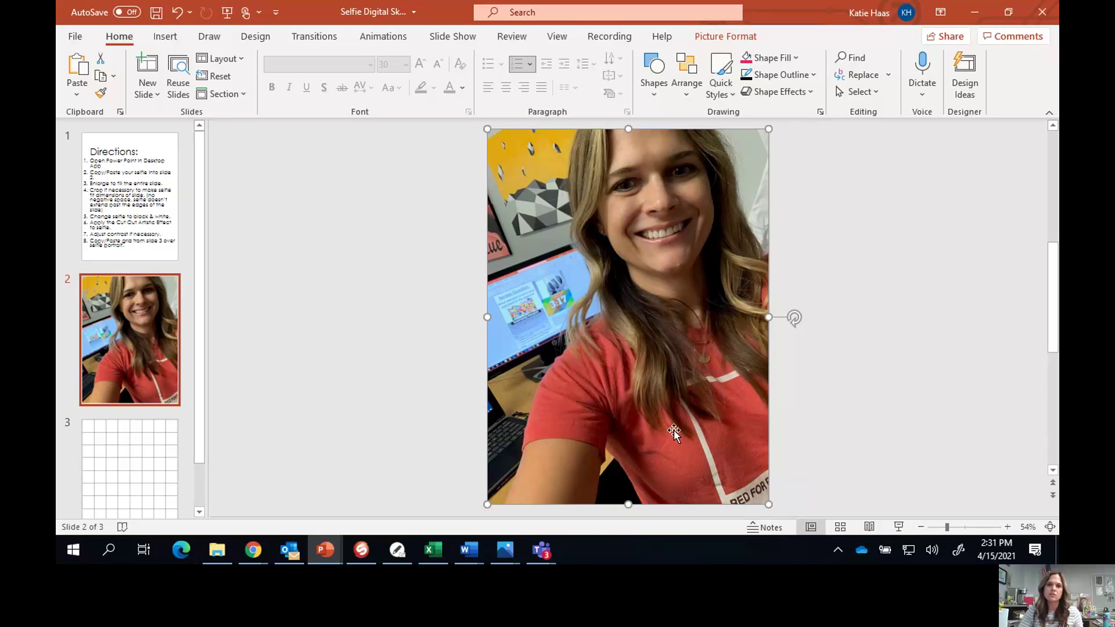
pyautogui.doubleClick(664, 332)
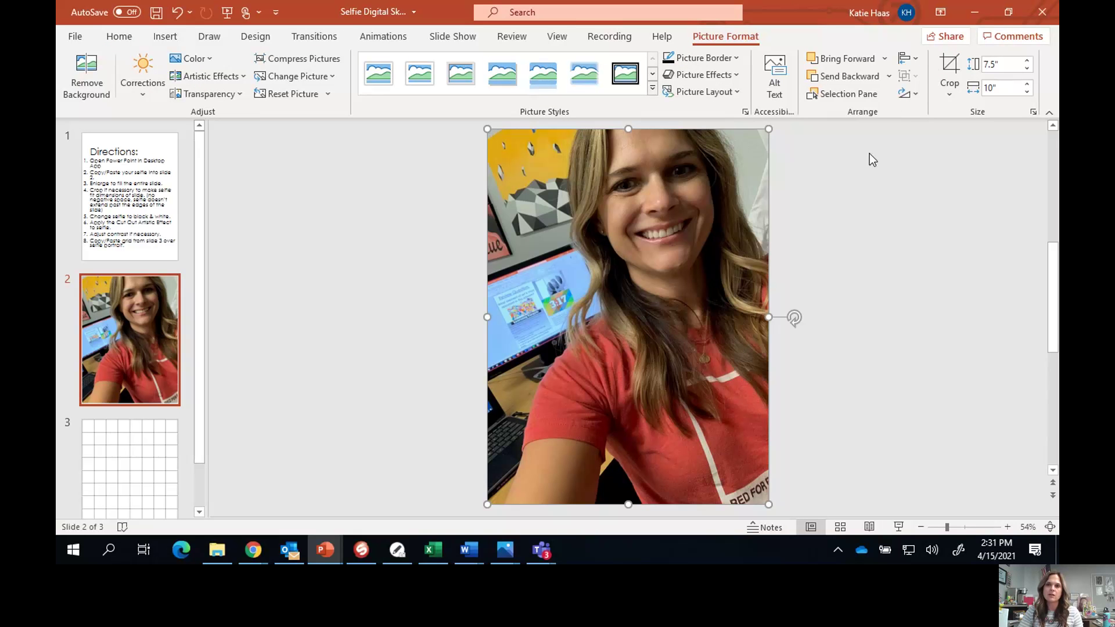
pyautogui.click(947, 66)
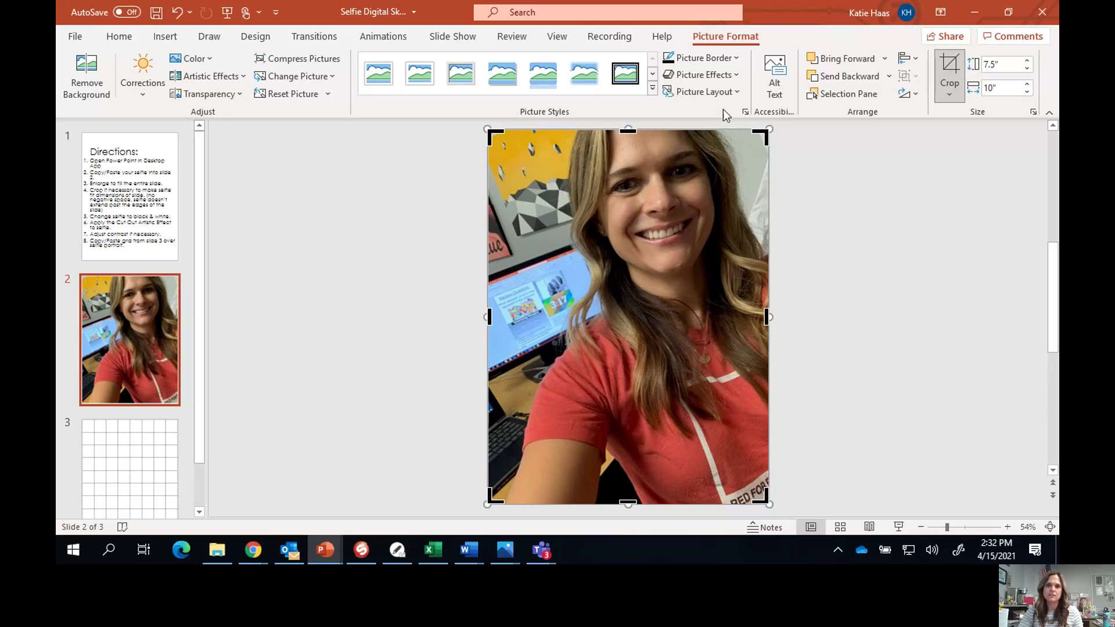
# Step: Crop the selfie's bottom edge so it covers the slide at 7.52" by 10"
pyautogui.moveTo(761, 495)
pyautogui.mouseDown()
pyautogui.moveTo(749, 440)
pyautogui.moveTo(754, 421)
pyautogui.moveTo(769, 416)
pyautogui.moveTo(765, 443)
pyautogui.moveTo(733, 452)
pyautogui.moveTo(747, 452)
pyautogui.moveTo(759, 484)
pyautogui.mouseUp()
pyautogui.click(834, 448)
pyautogui.click(730, 448)
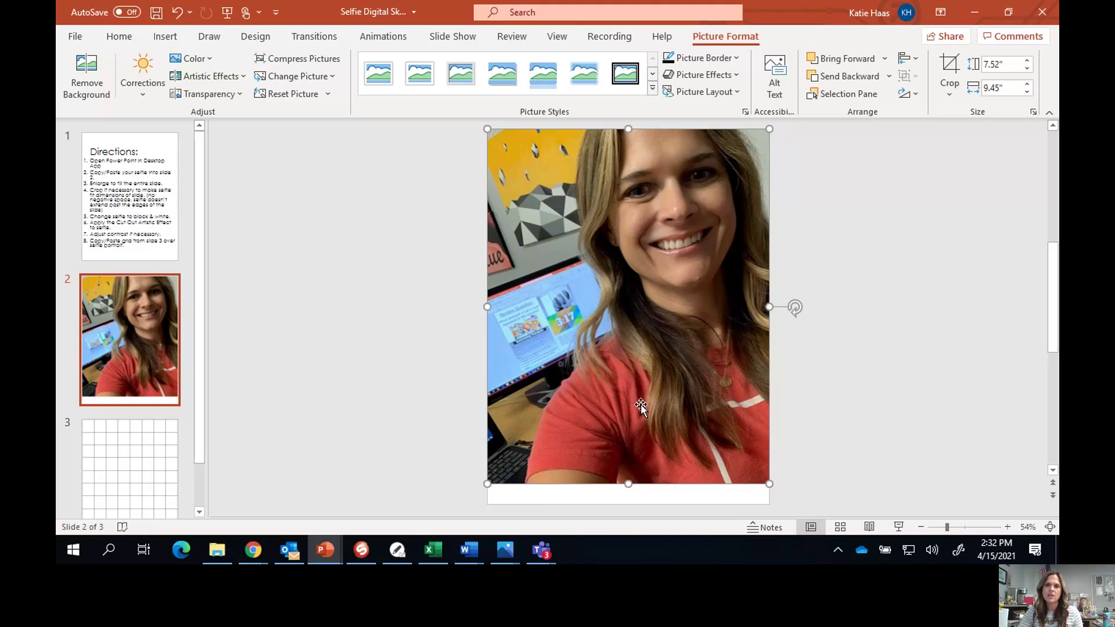
pyautogui.click(950, 68)
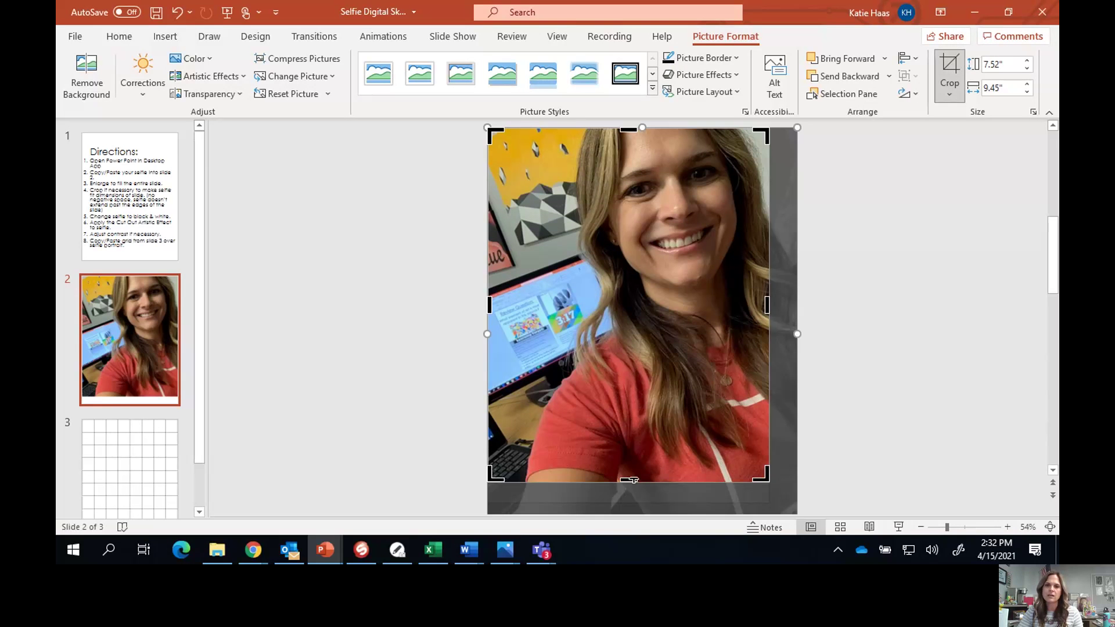
pyautogui.moveTo(631, 480); pyautogui.dragTo(629, 504)
pyautogui.click(873, 382)
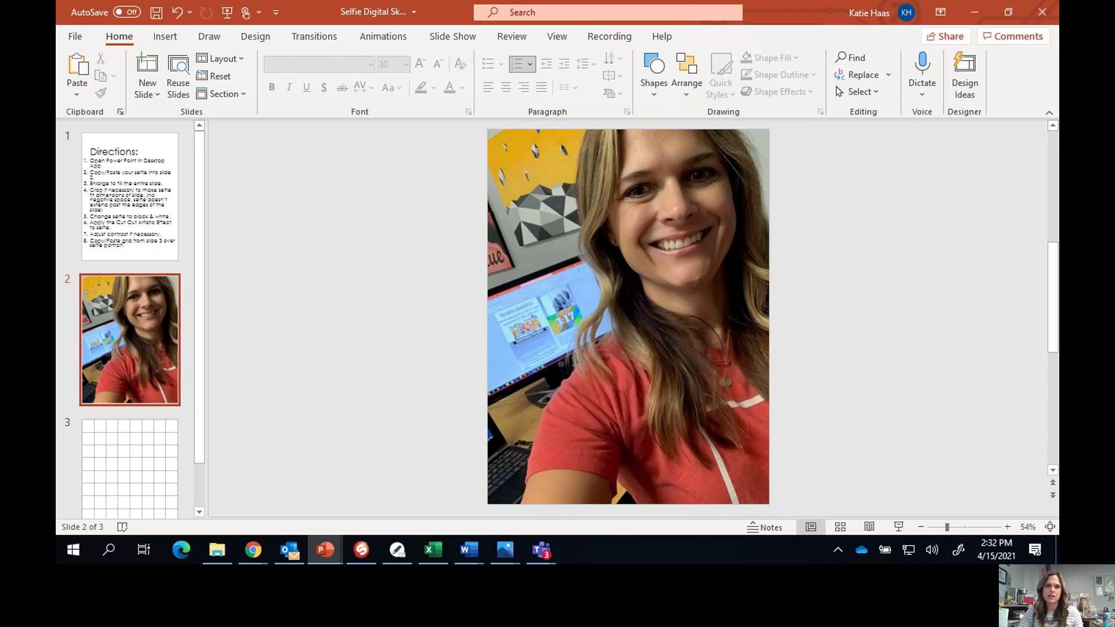
pyautogui.click(133, 189)
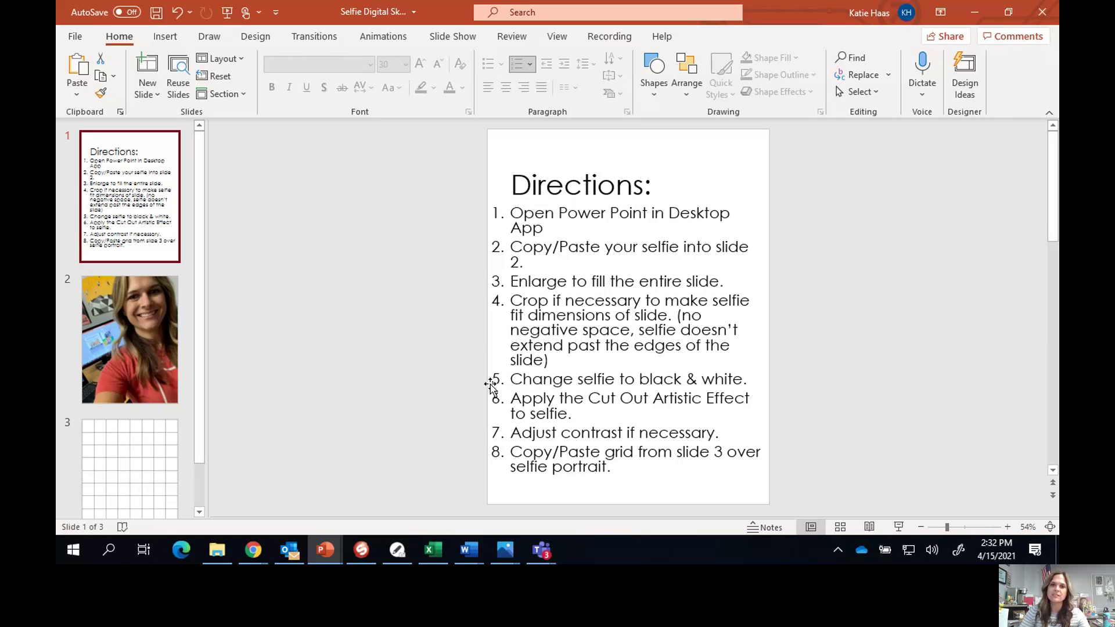
pyautogui.click(126, 345)
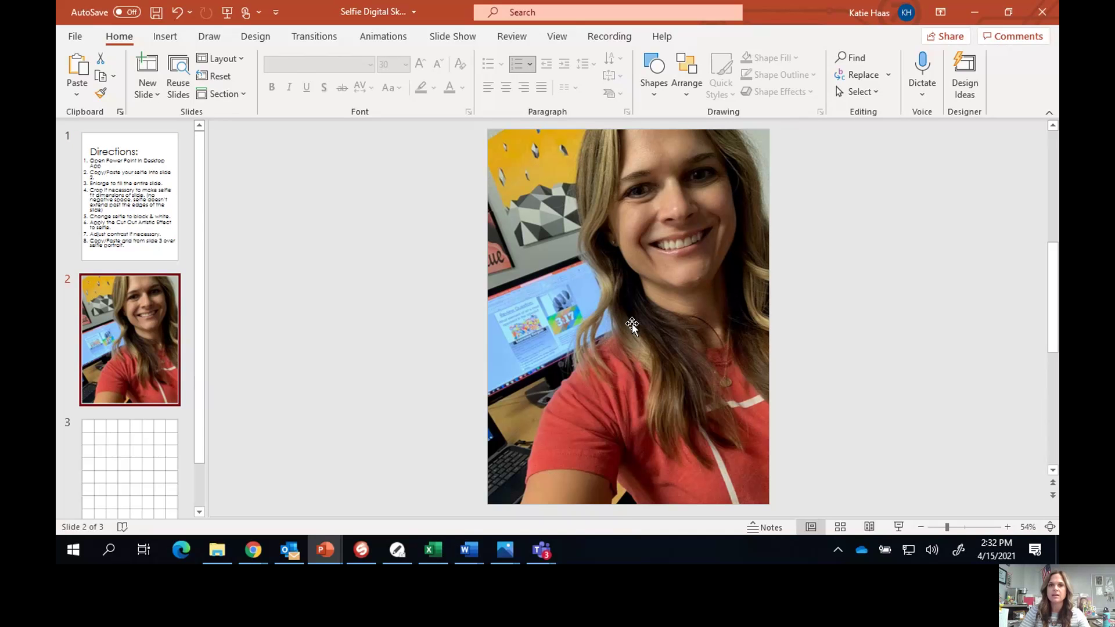
pyautogui.click(634, 326)
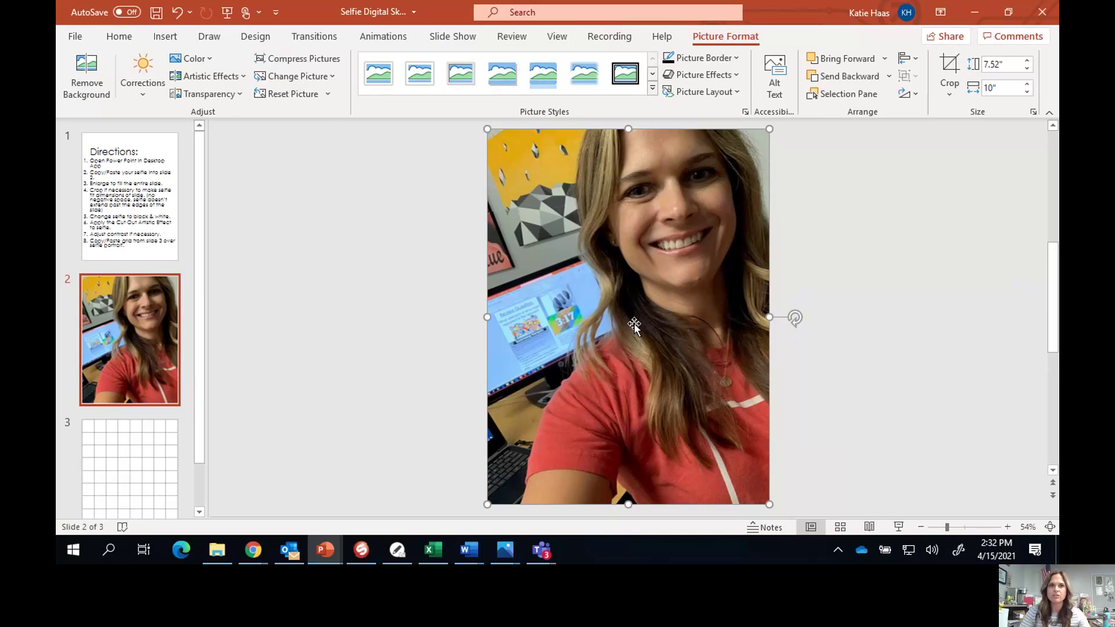
# Step: Set the selfie's color saturation to 0%, then reselect it on slide 2
pyautogui.click(191, 59)
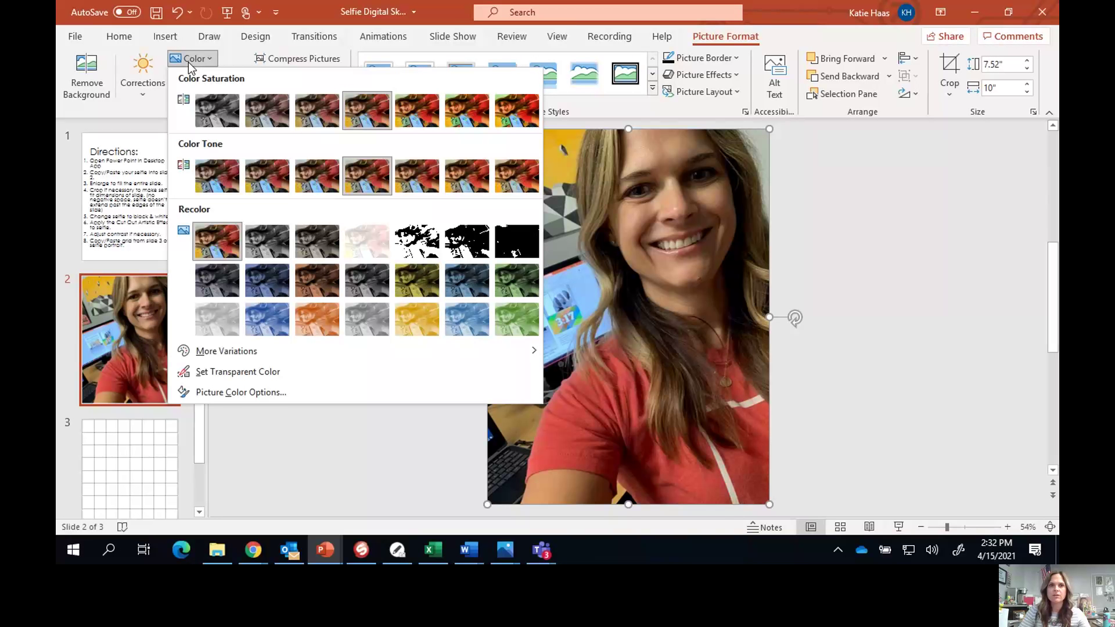
pyautogui.click(210, 118)
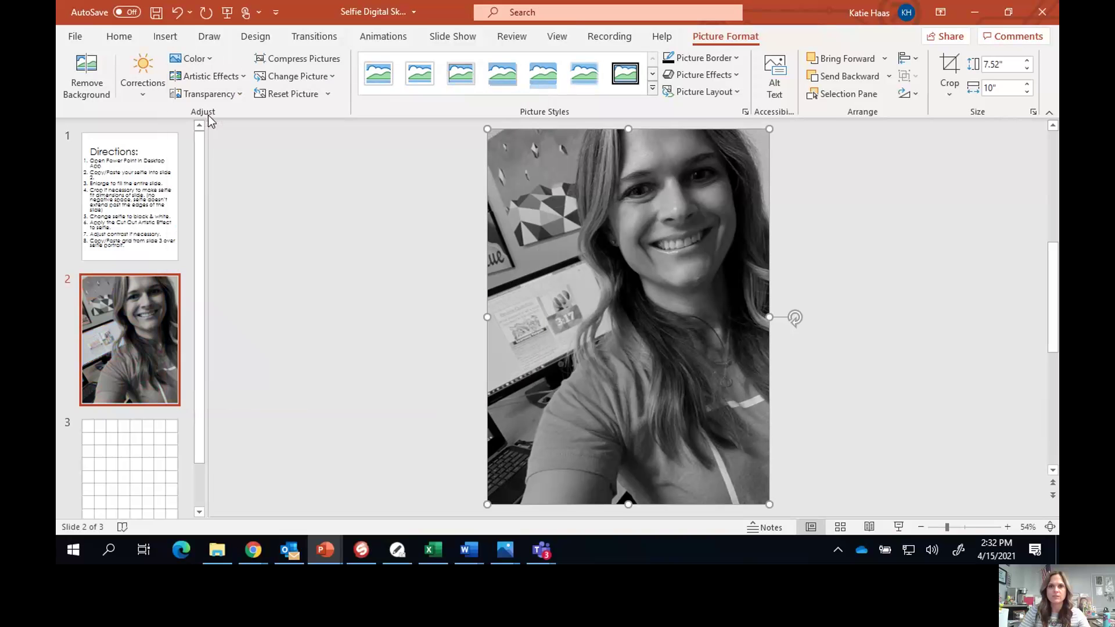
pyautogui.click(151, 232)
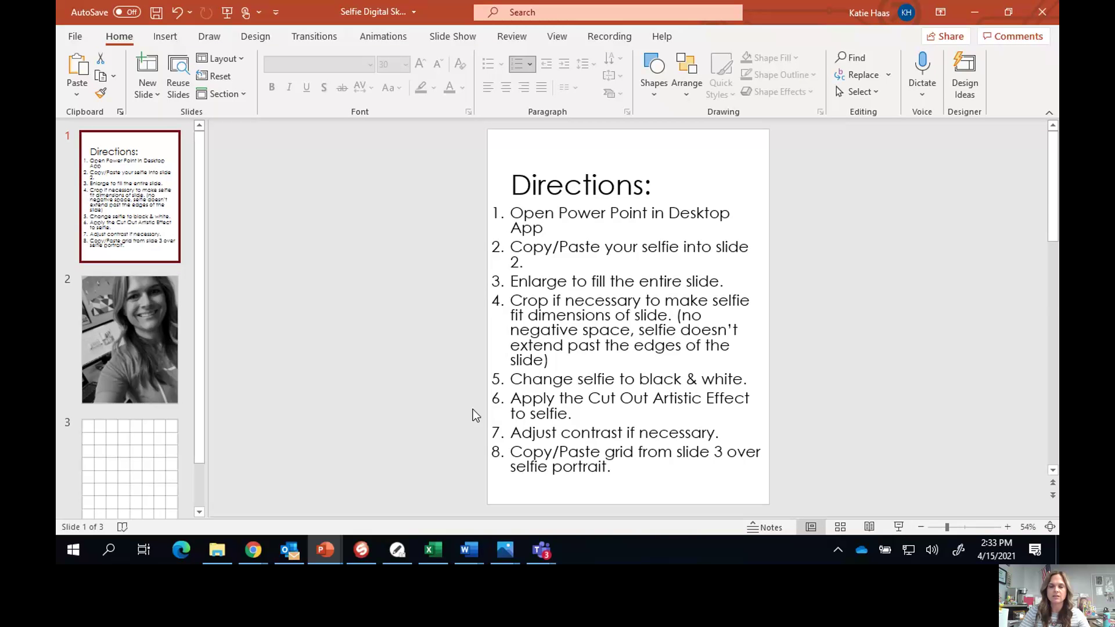
pyautogui.click(124, 320)
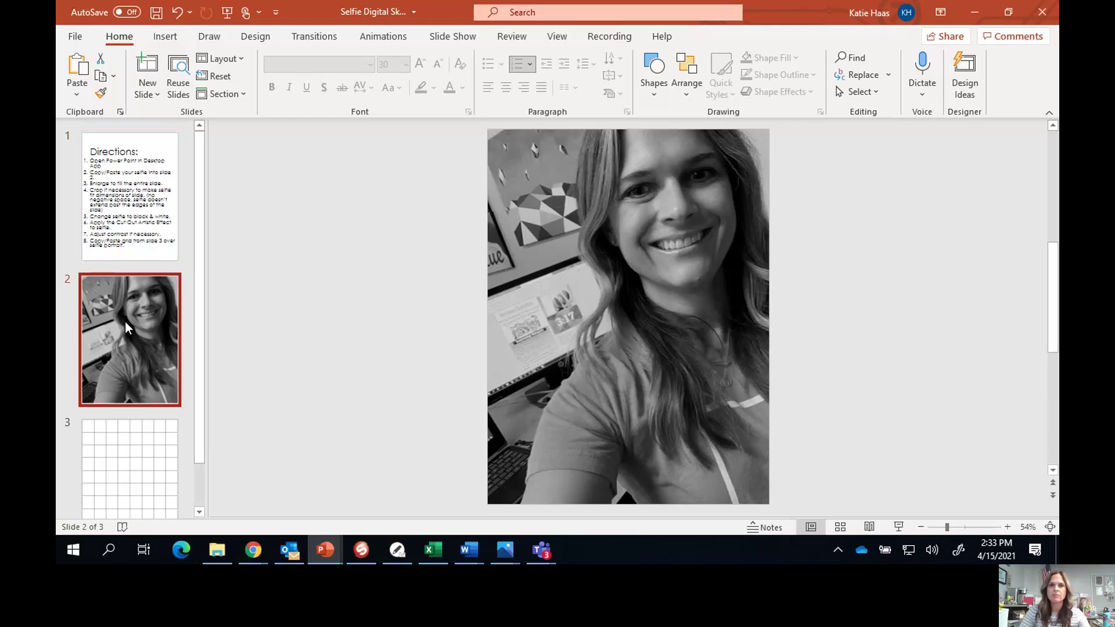
pyautogui.doubleClick(597, 314)
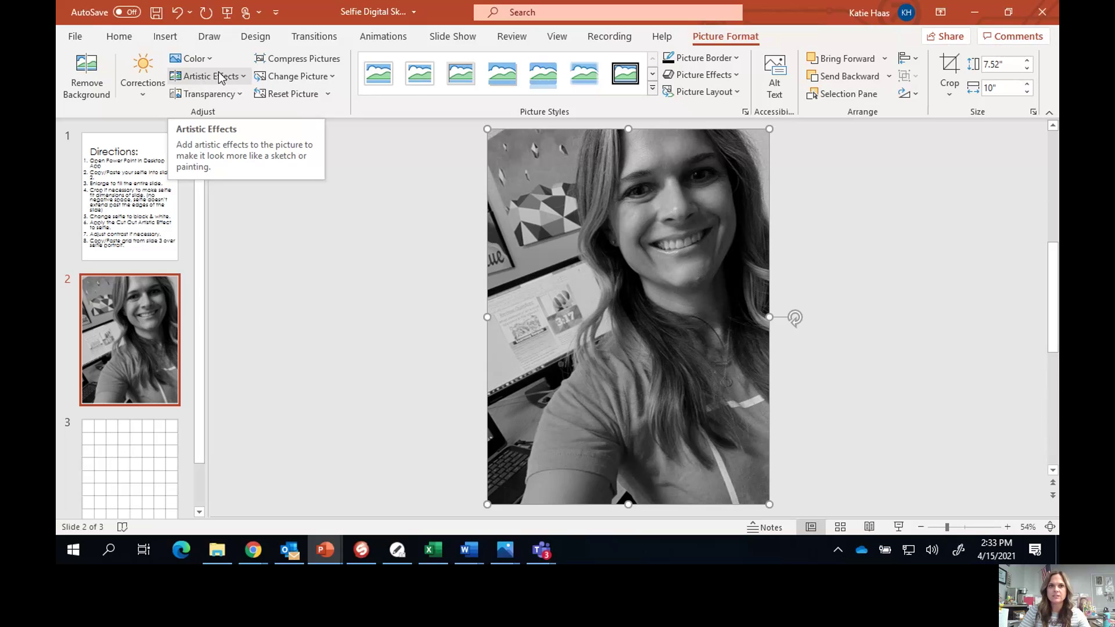
# Step: Choose Cutout from the Artistic Effects gallery for the selfie
pyautogui.click(240, 78)
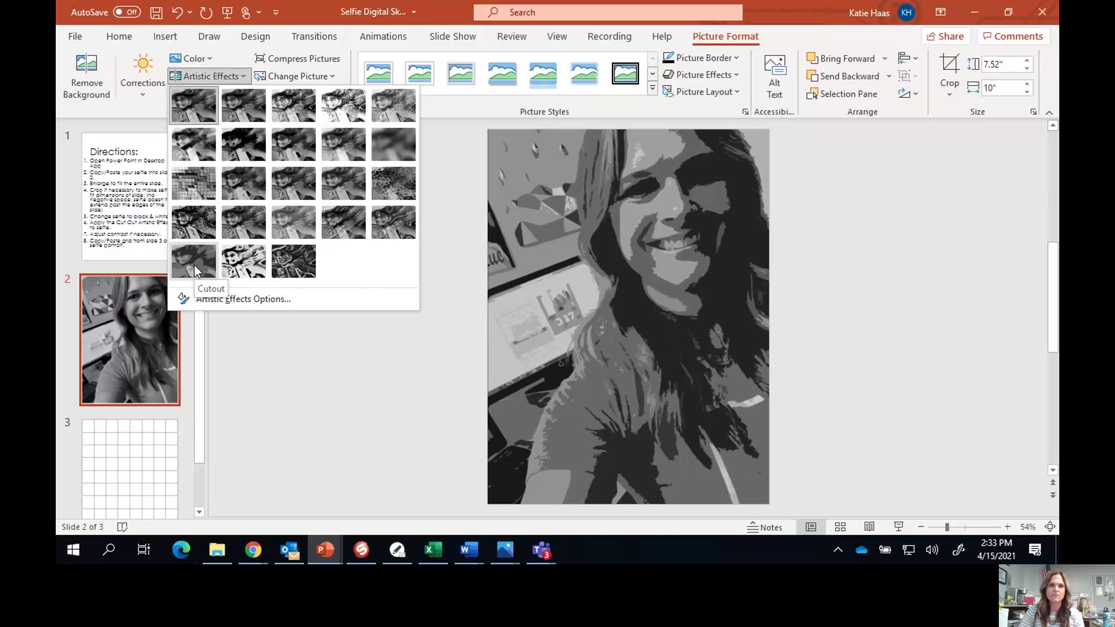
pyautogui.click(194, 265)
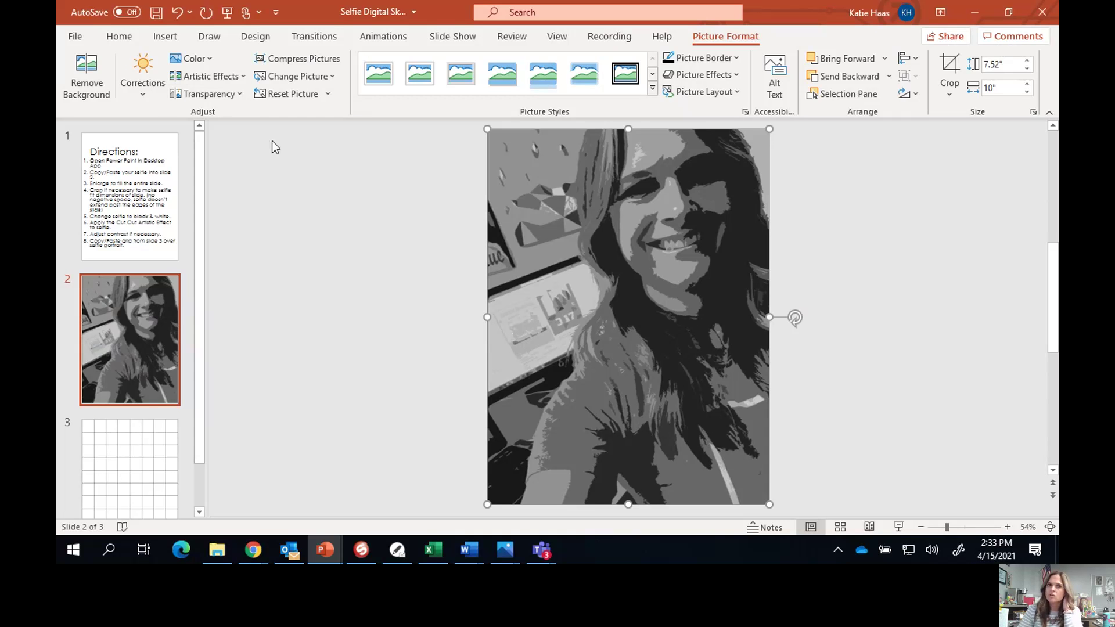
# Step: In Artistic Effects Options, set the Cutout's Number Of Shades to 6, then view slide 1
pyautogui.click(204, 76)
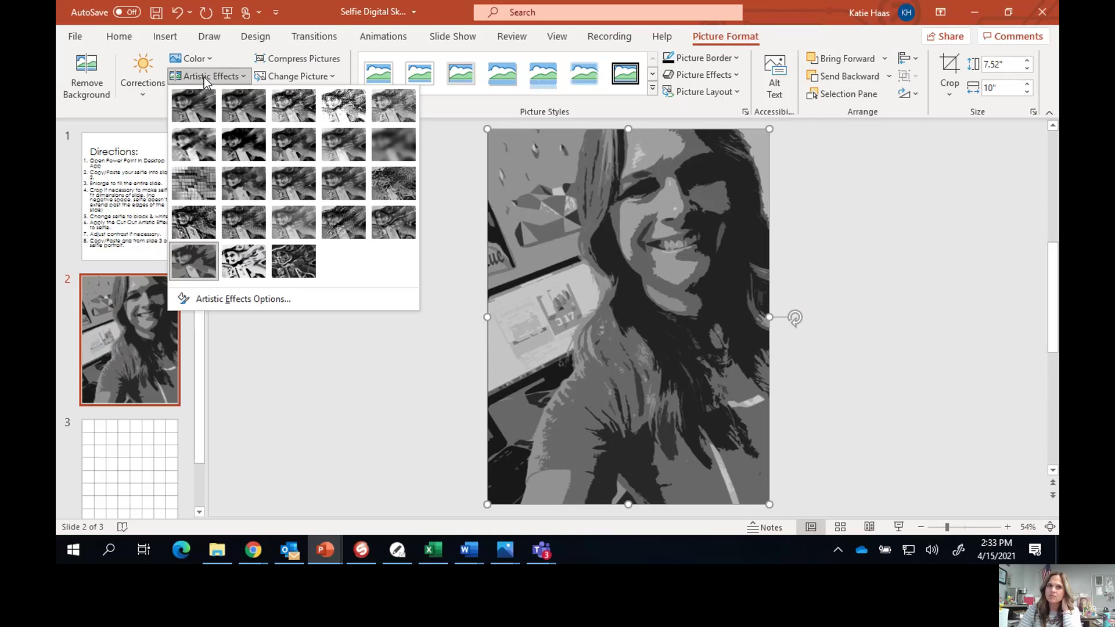
pyautogui.click(235, 301)
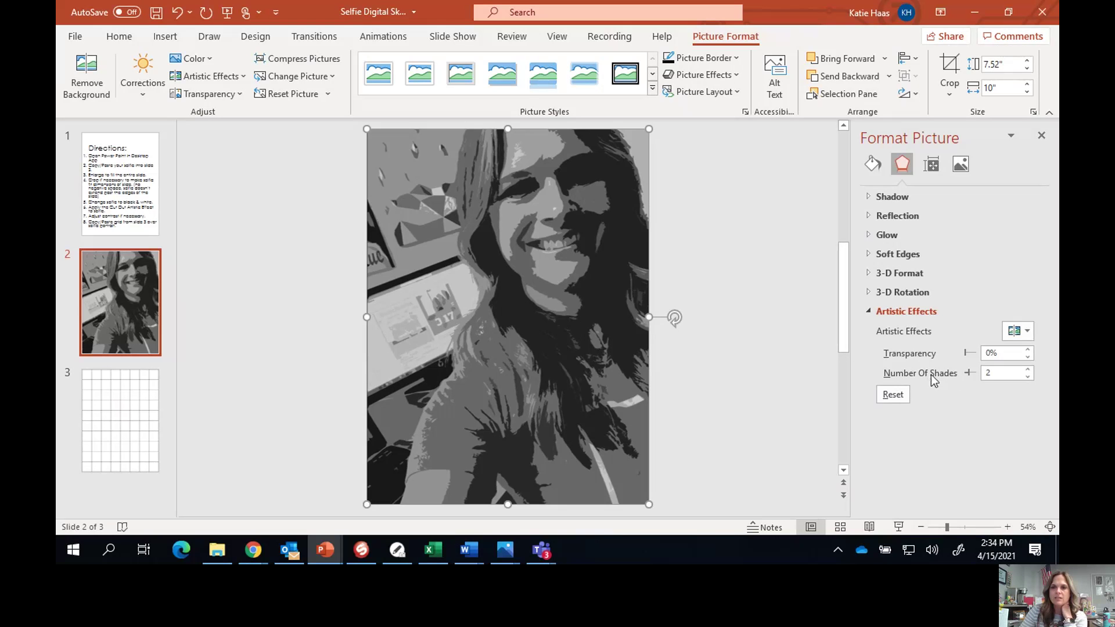
pyautogui.click(1029, 370)
pyautogui.click(1029, 370)
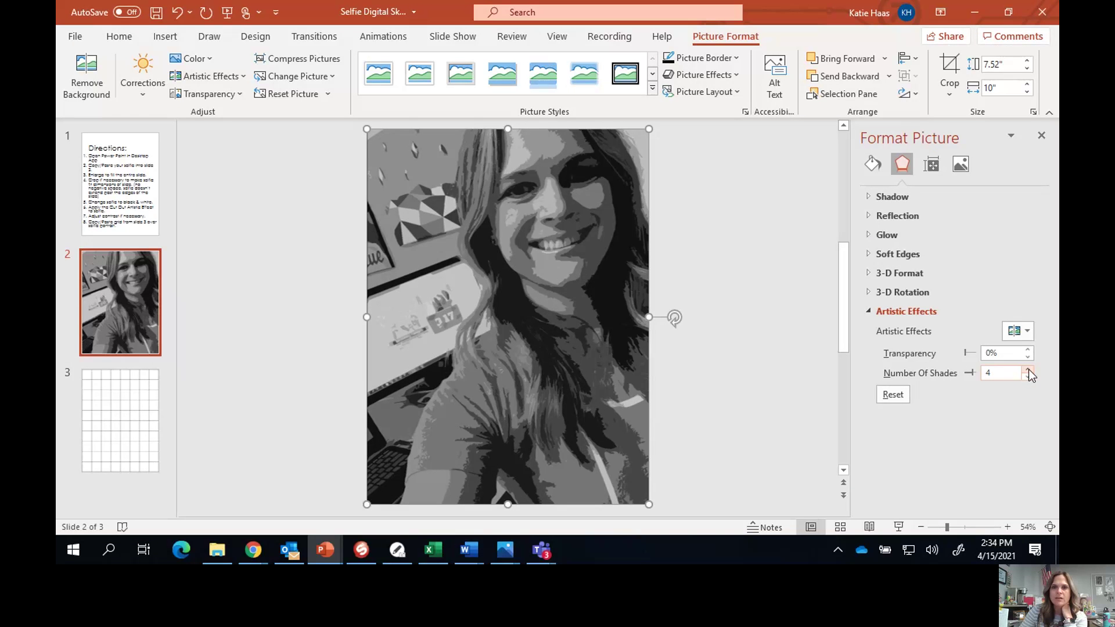
pyautogui.click(1029, 371)
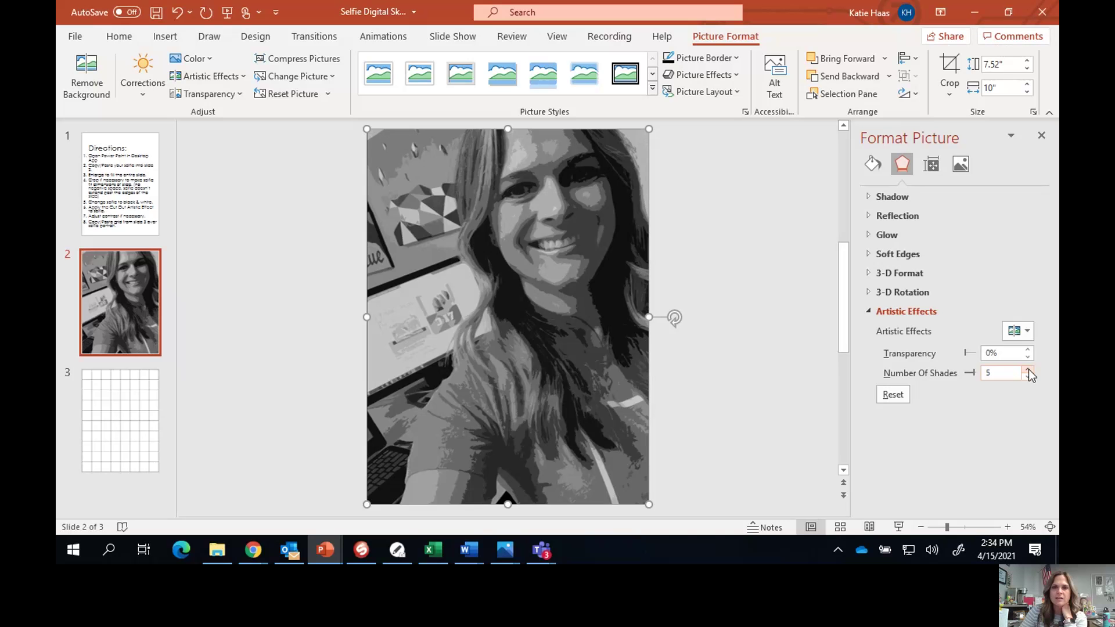
pyautogui.click(1029, 370)
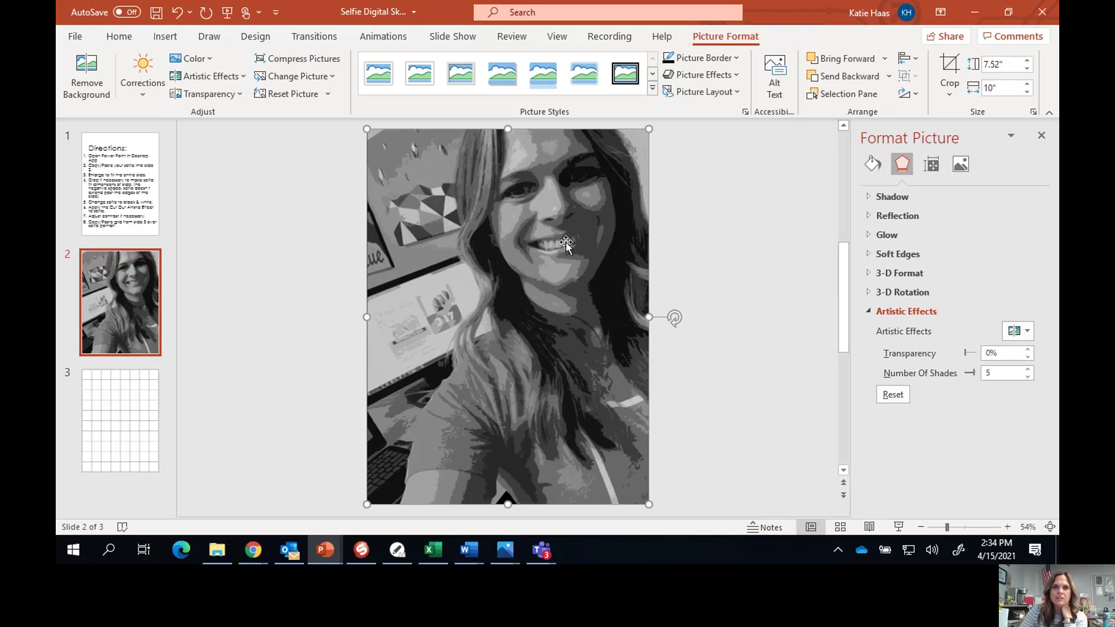
pyautogui.click(1029, 377)
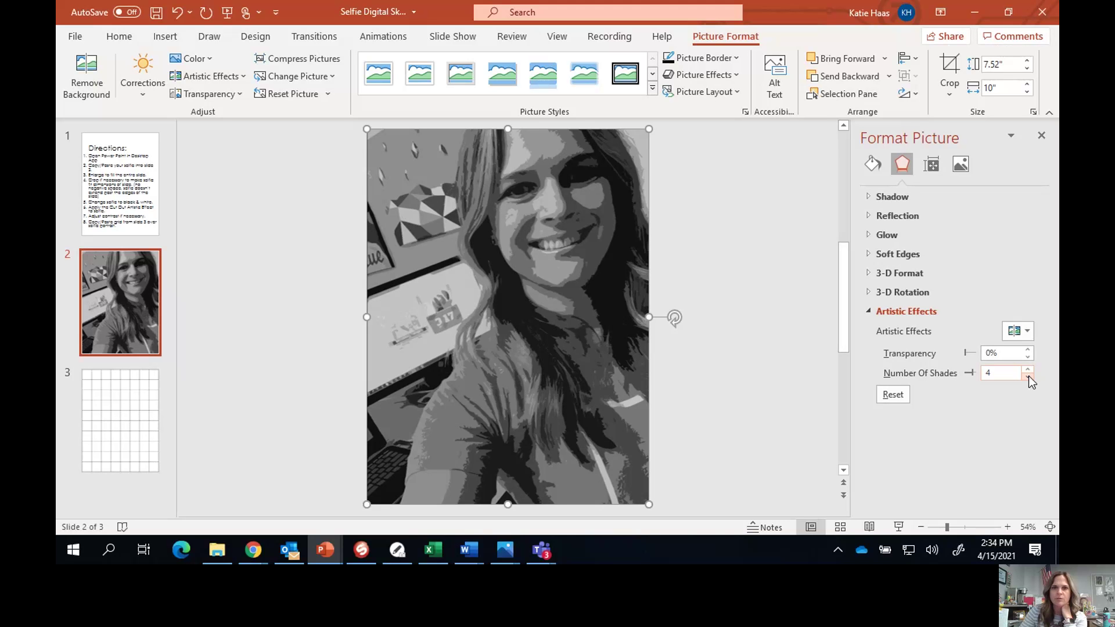
pyautogui.click(1030, 376)
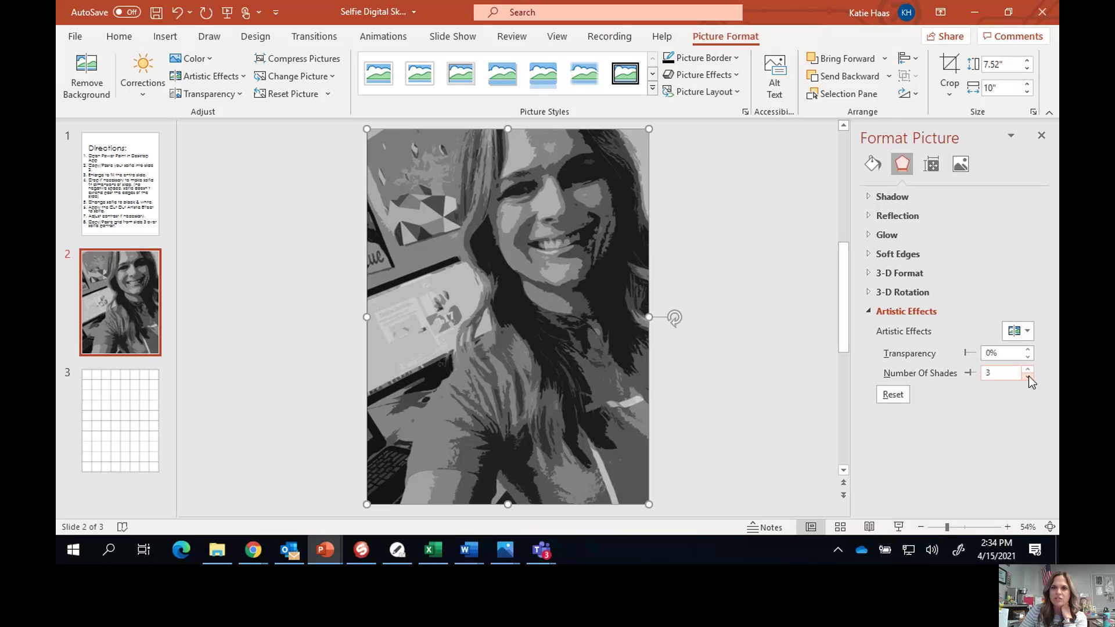
pyautogui.click(1028, 377)
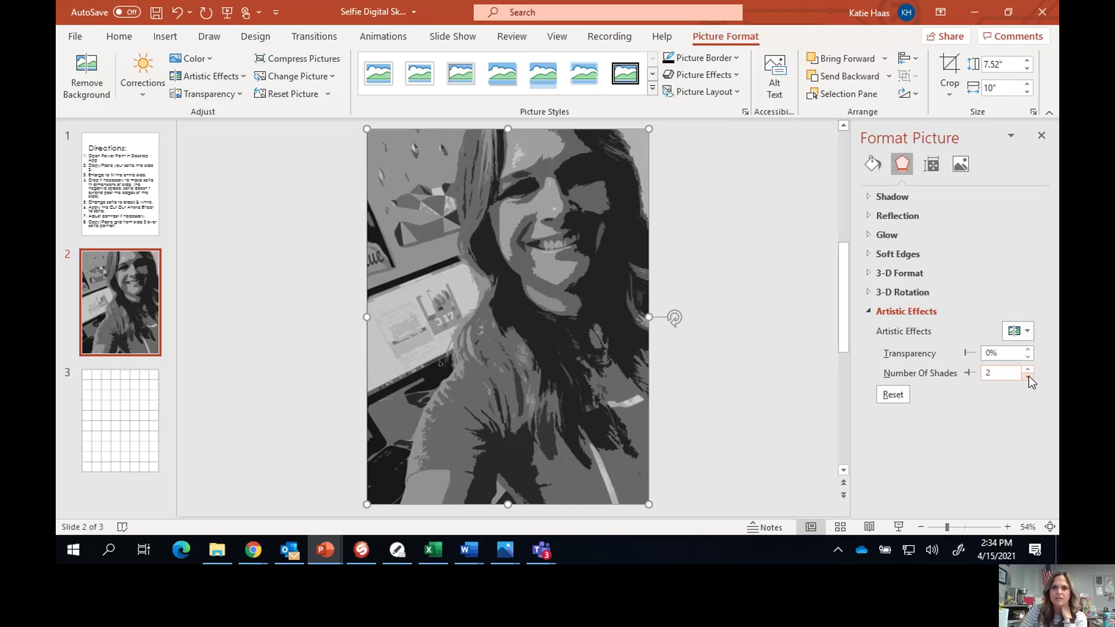
pyautogui.click(1028, 370)
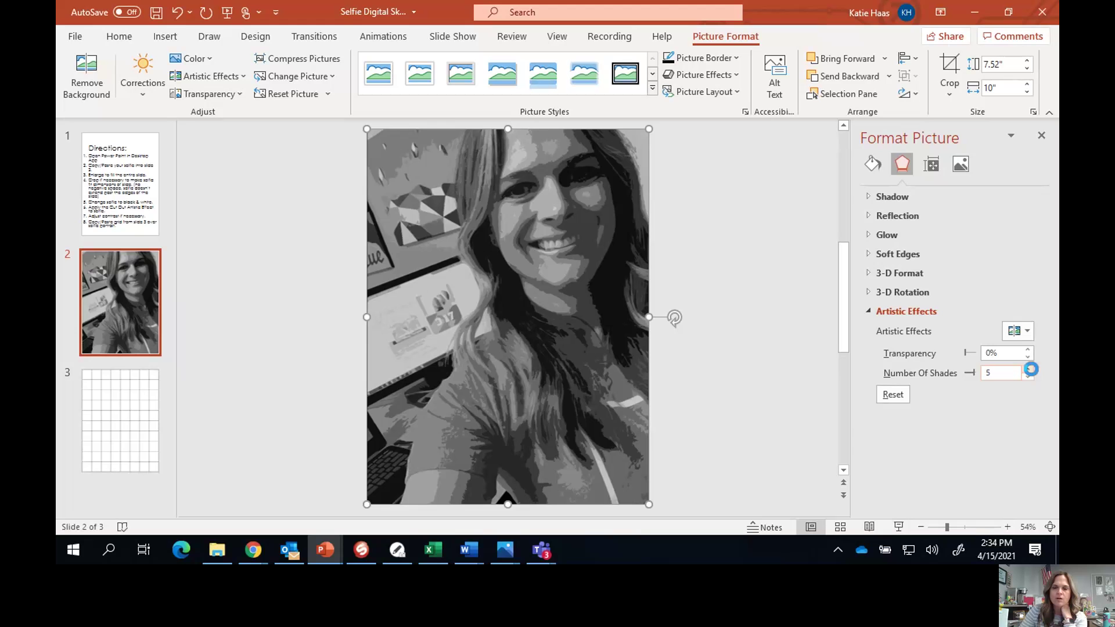
pyautogui.click(1029, 370)
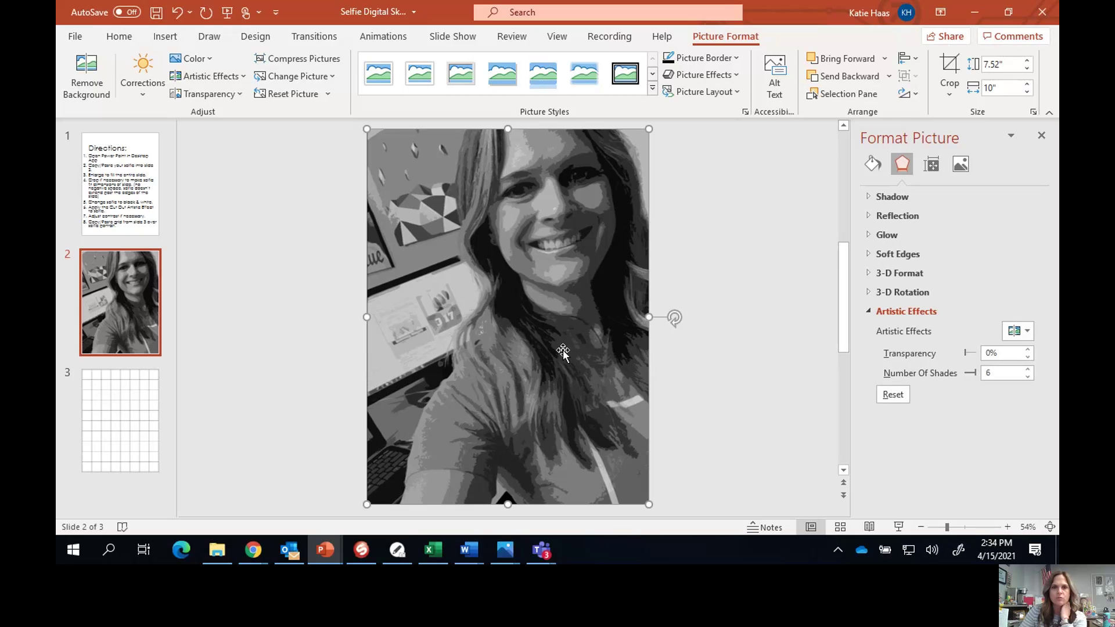
pyautogui.click(120, 213)
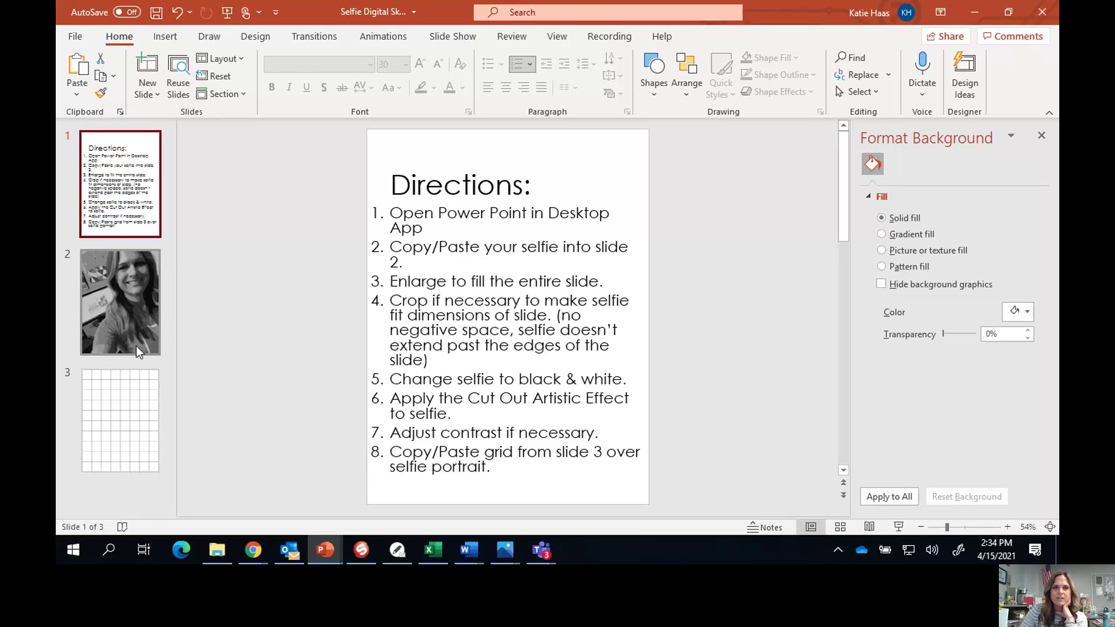
# Step: Apply the Brightness +20% Contrast +20% correction to slide 2's selfie, then return to slide 1
pyautogui.click(124, 311)
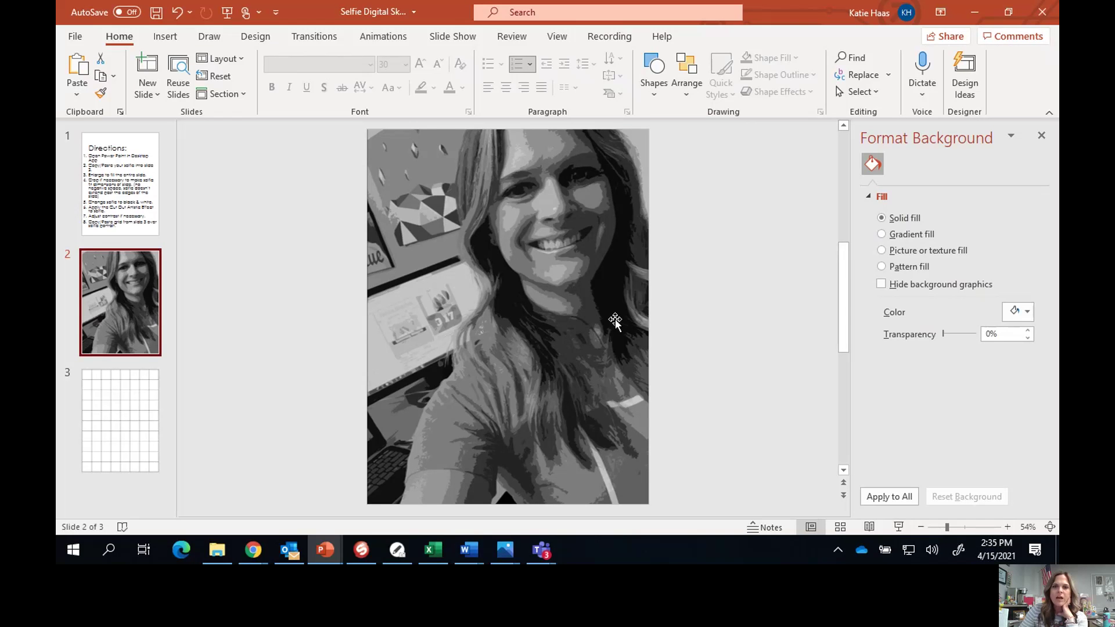
pyautogui.click(568, 274)
pyautogui.click(569, 275)
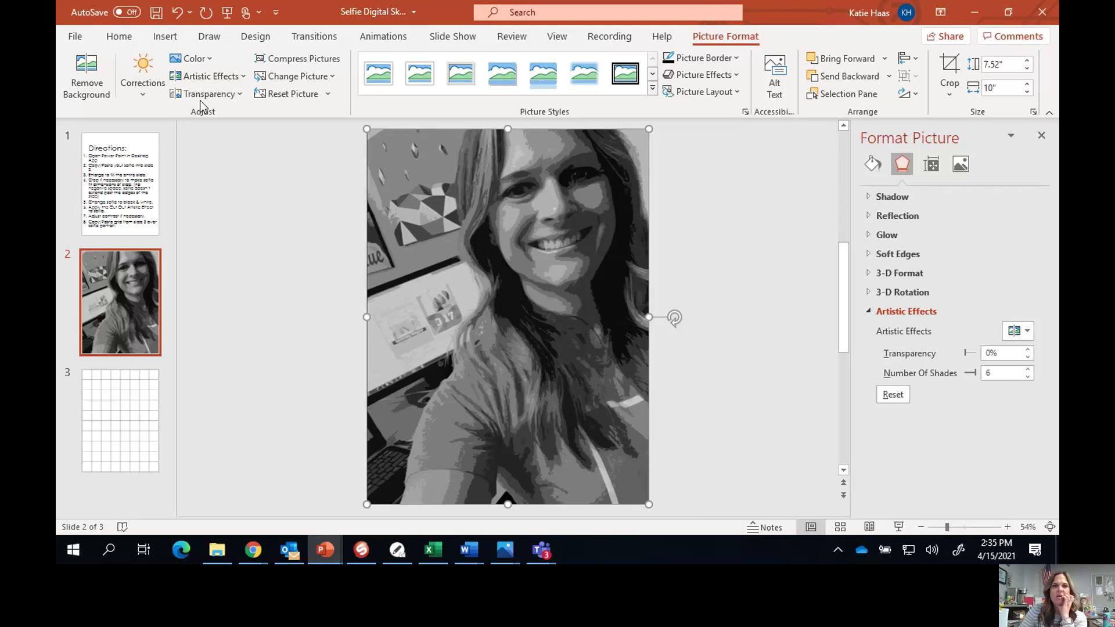
pyautogui.click(145, 73)
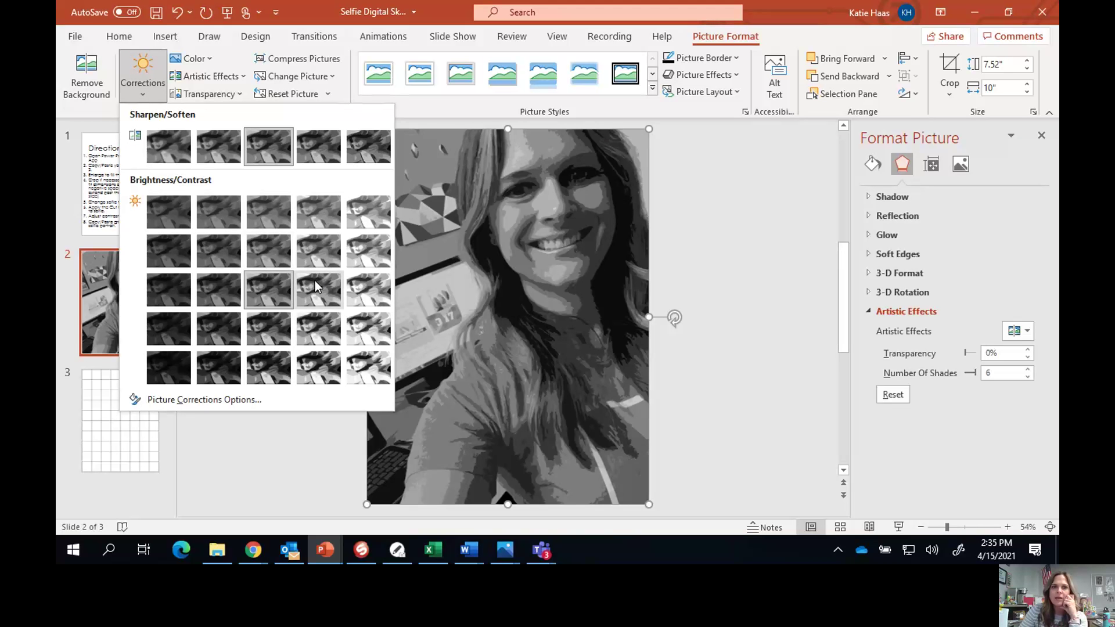
pyautogui.click(323, 333)
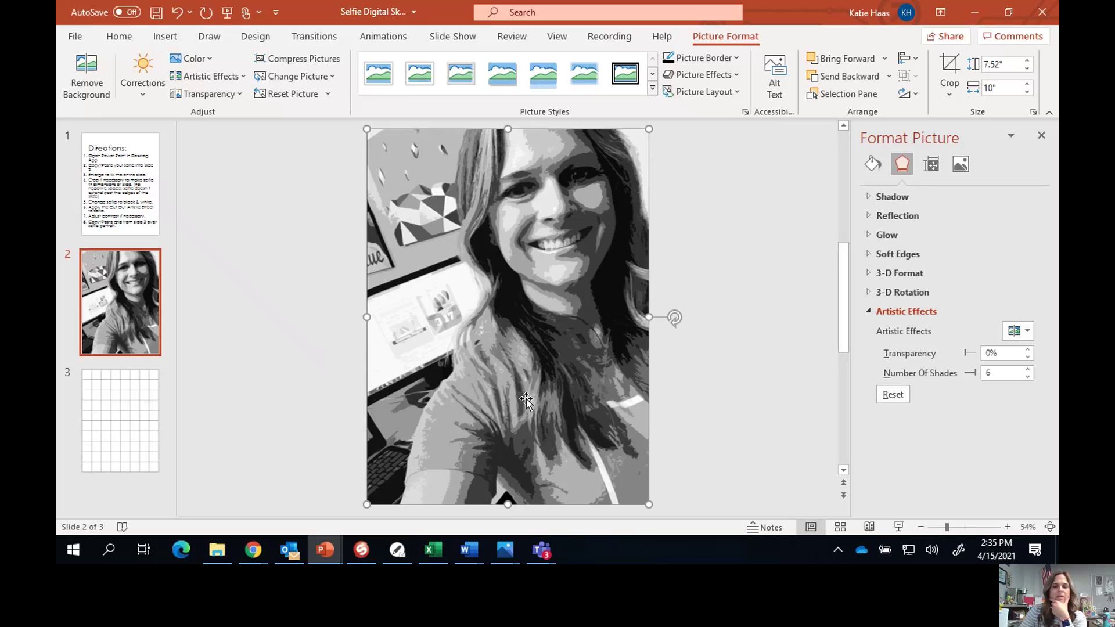
pyautogui.click(144, 214)
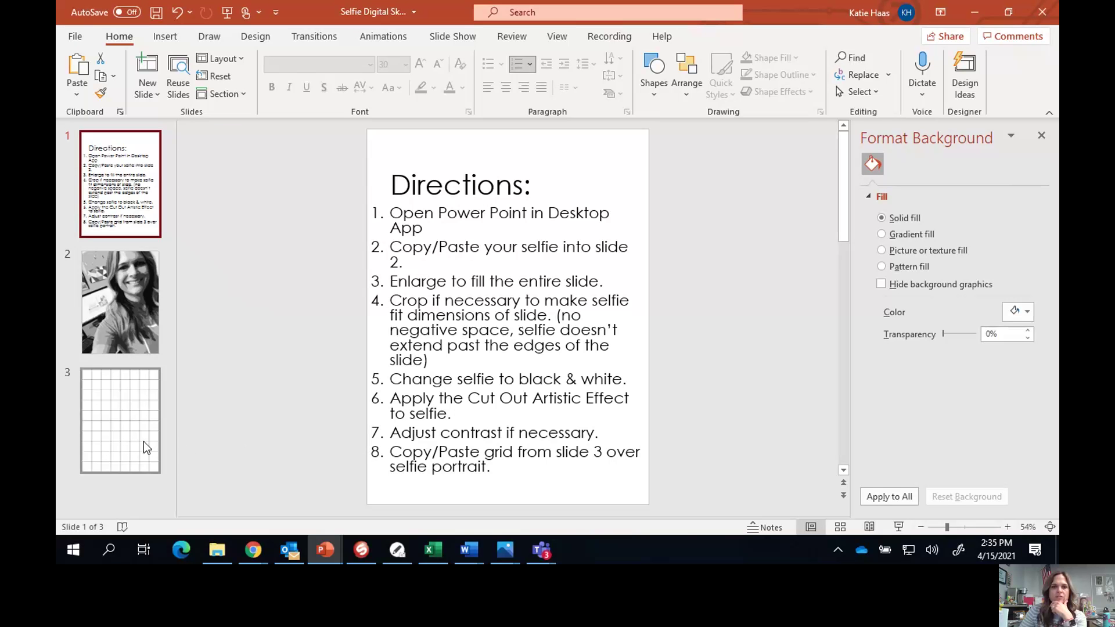
# Step: Copy the whole grid table from slide 3
pyautogui.click(124, 443)
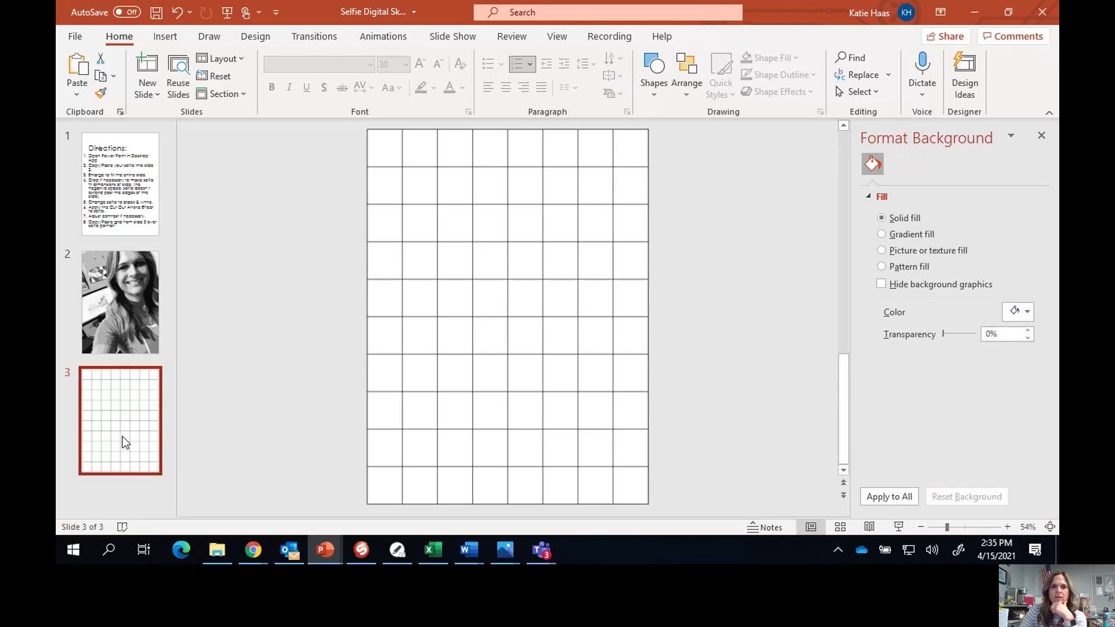
pyautogui.click(409, 308)
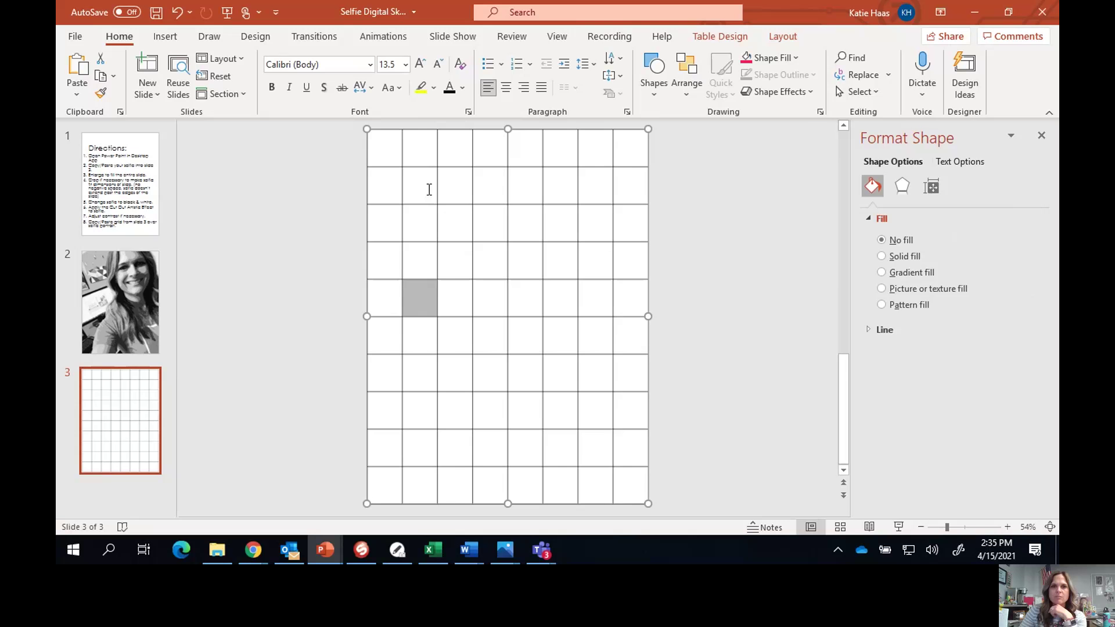
pyautogui.click(425, 132)
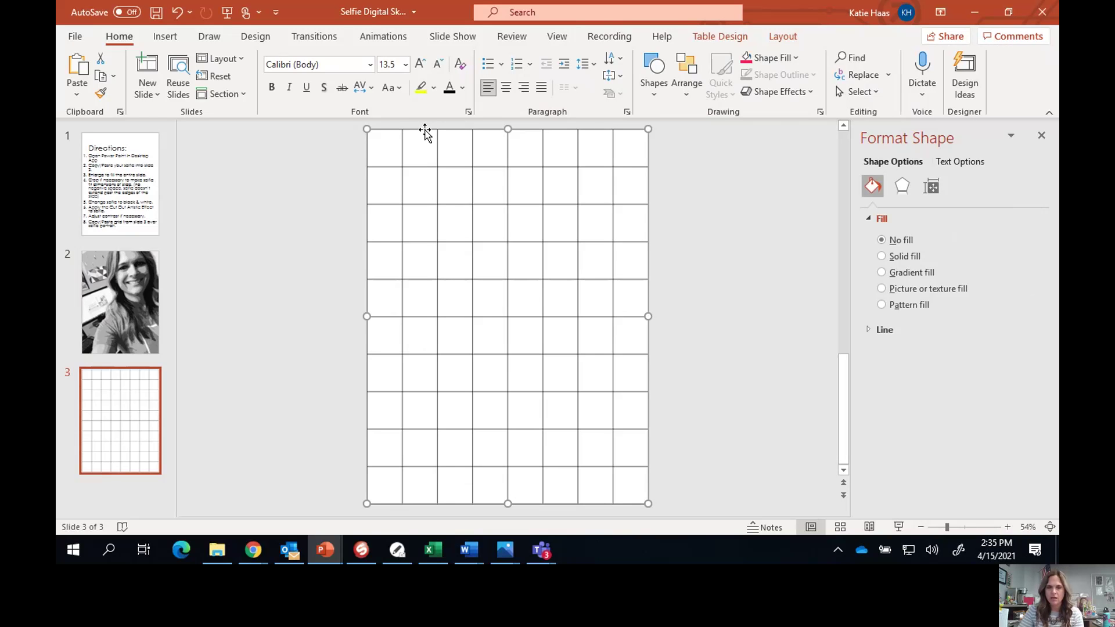
pyautogui.rightClick(425, 132)
pyautogui.click(459, 163)
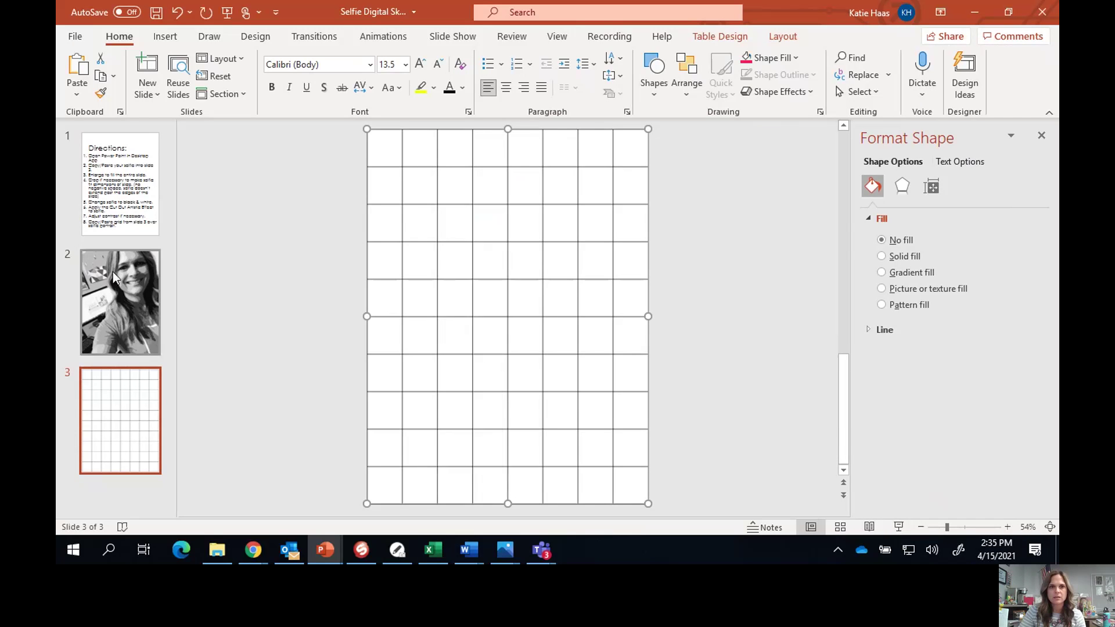
# Step: Paste the grid over the cutout selfie on slide 2, then return to the Directions slide
pyautogui.click(113, 271)
pyautogui.click(475, 292)
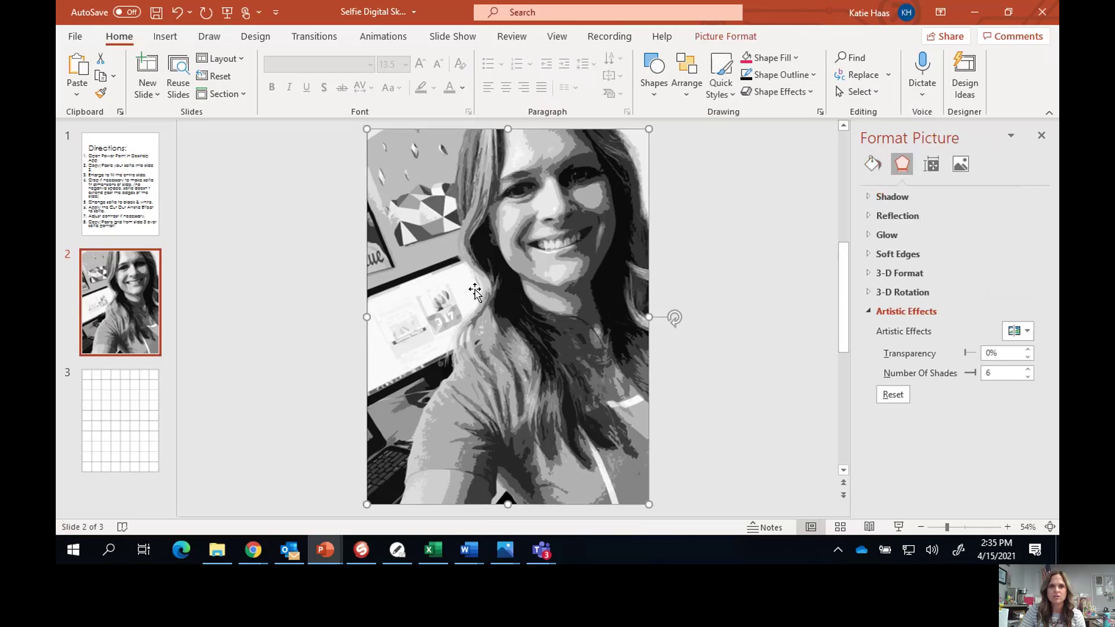
pyautogui.rightClick(475, 292)
pyautogui.click(511, 296)
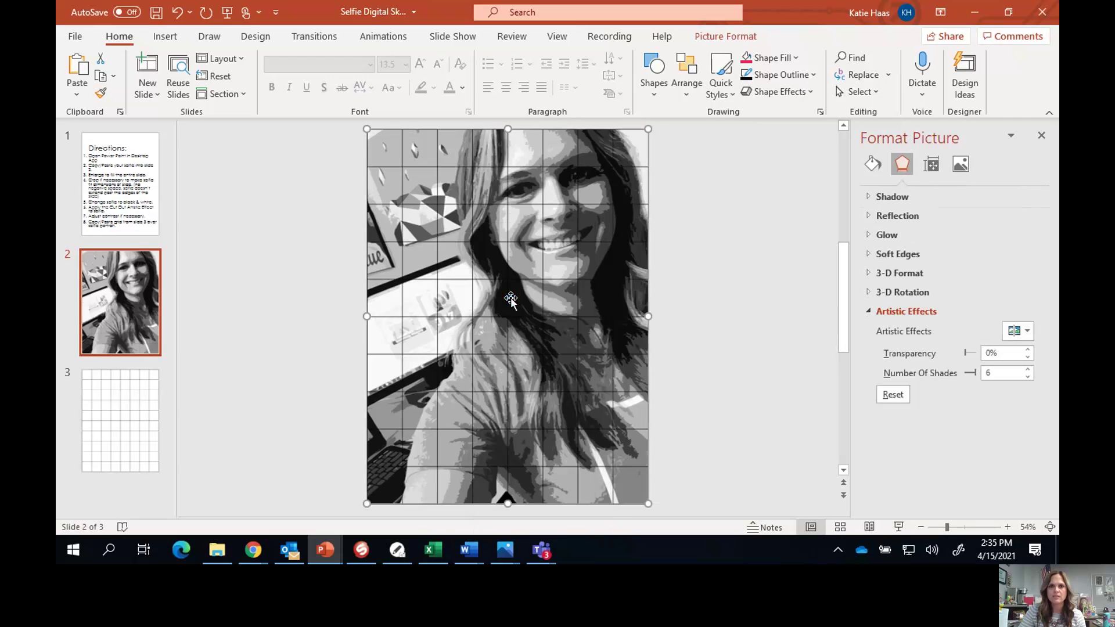
pyautogui.click(726, 399)
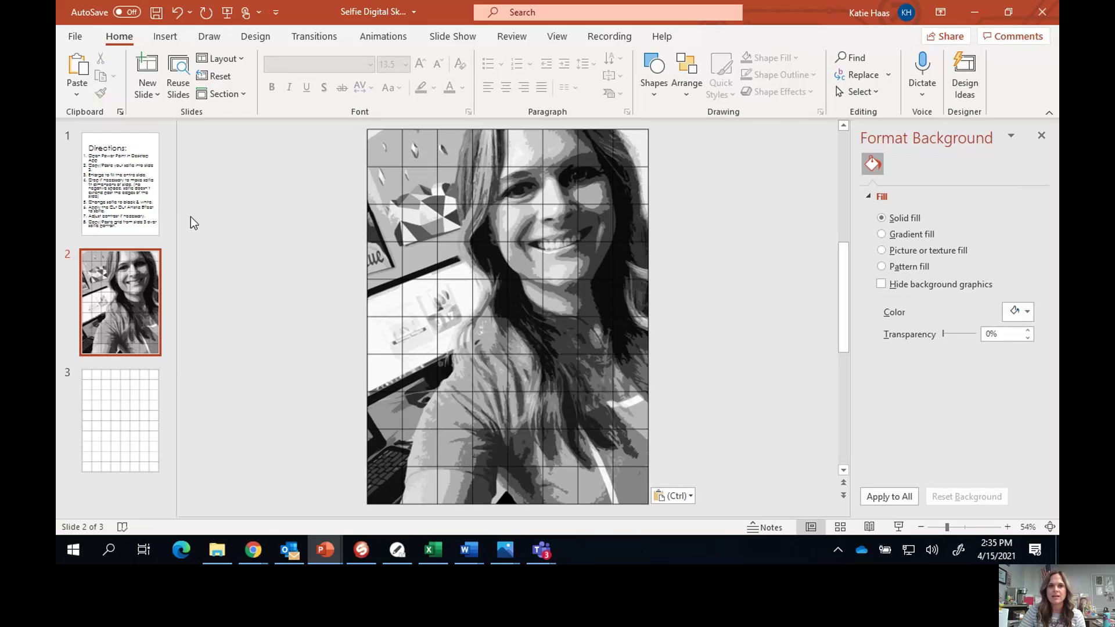
pyautogui.click(129, 201)
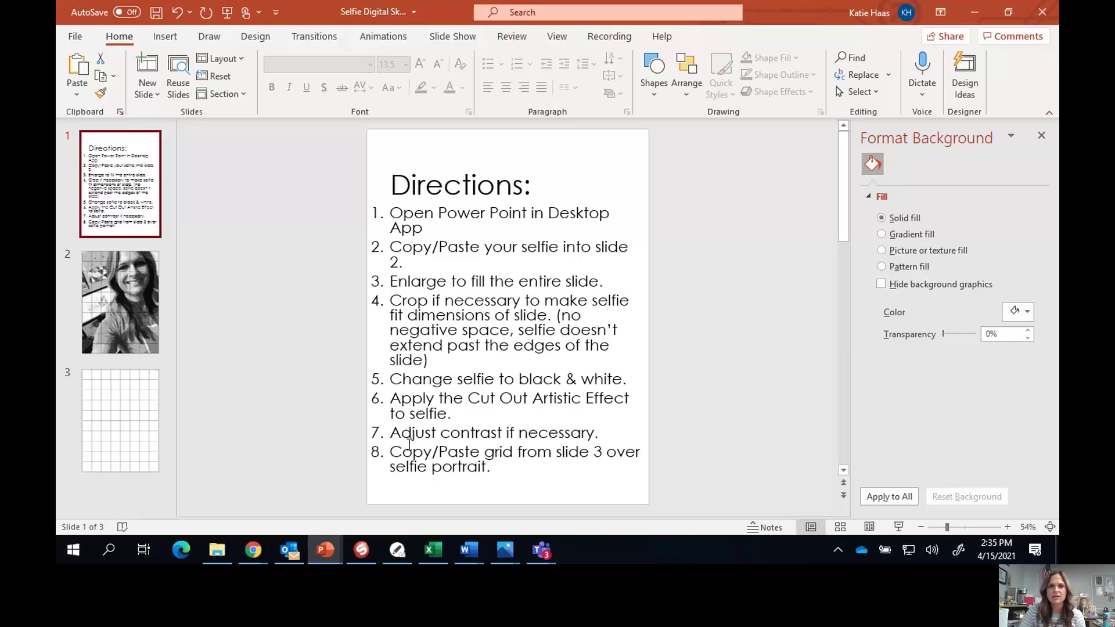